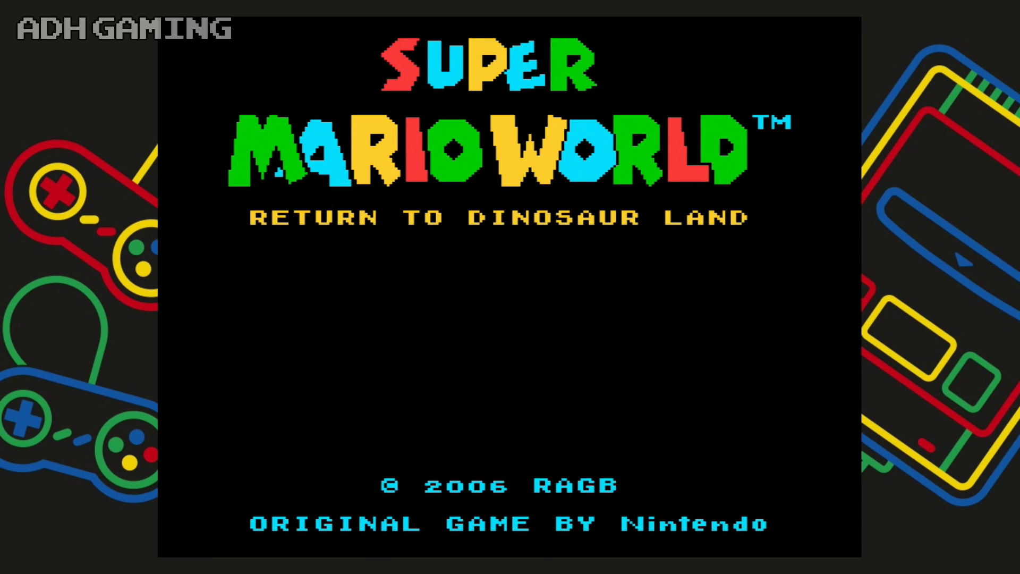
# - Confirm the Mario A save file, start a 1 Player Game, and move Mario onto Iggy's Castle
pyautogui.press('Return')
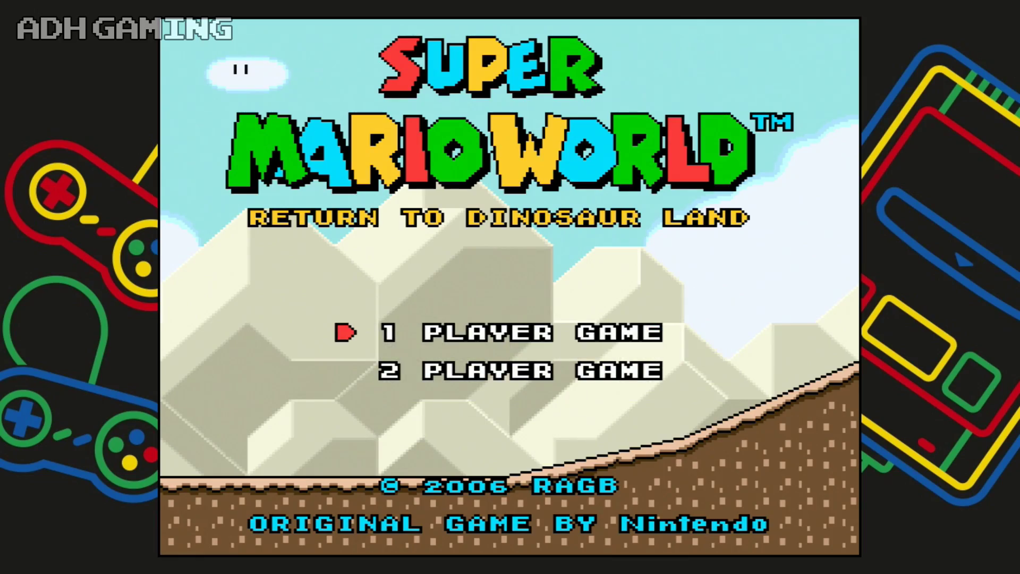
pyautogui.press('Return')
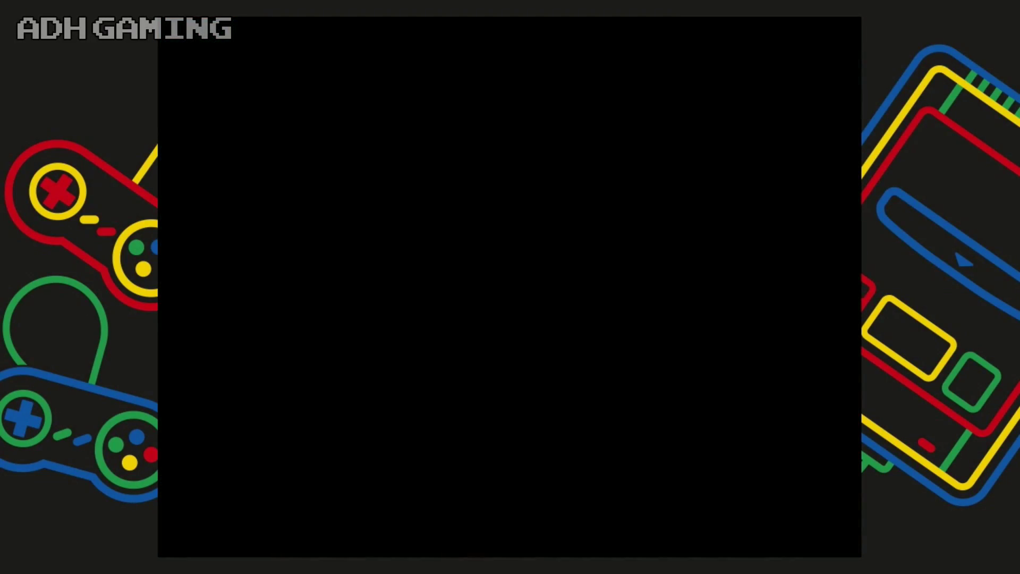
pyautogui.press('Return')
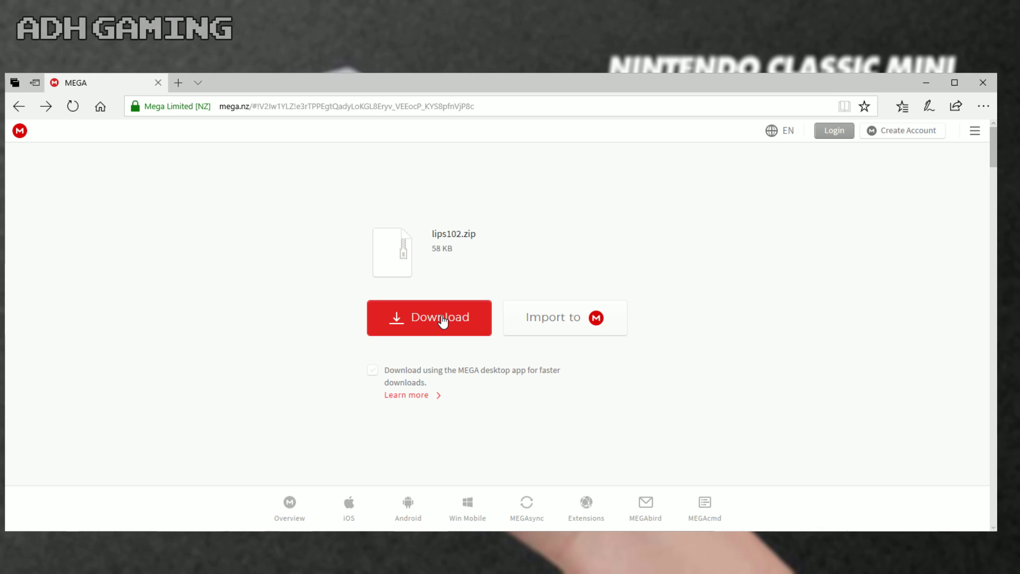
# - Download lips102.zip from the MEGA page and save it to disk
pyautogui.click(442, 319)
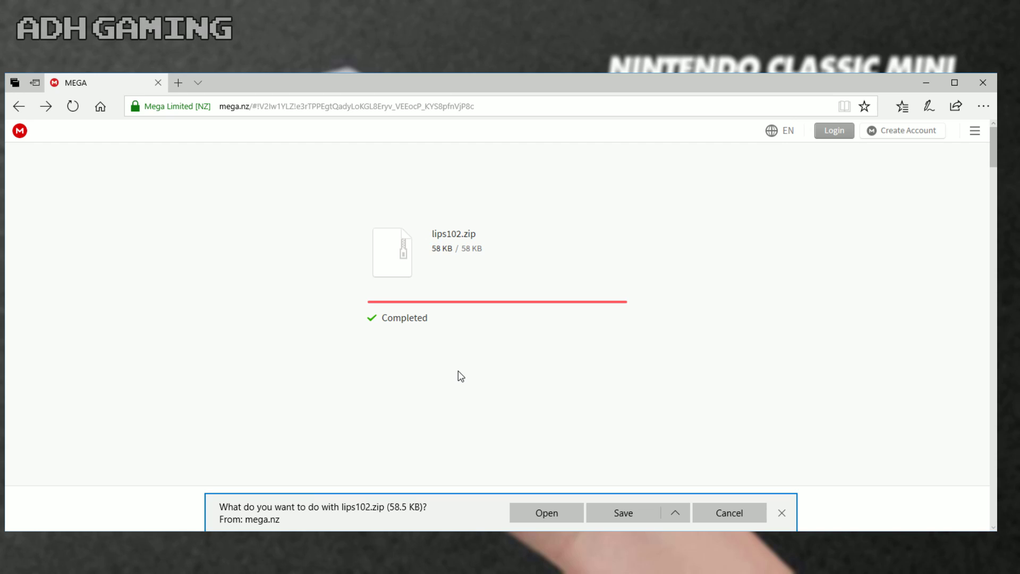
pyautogui.click(607, 511)
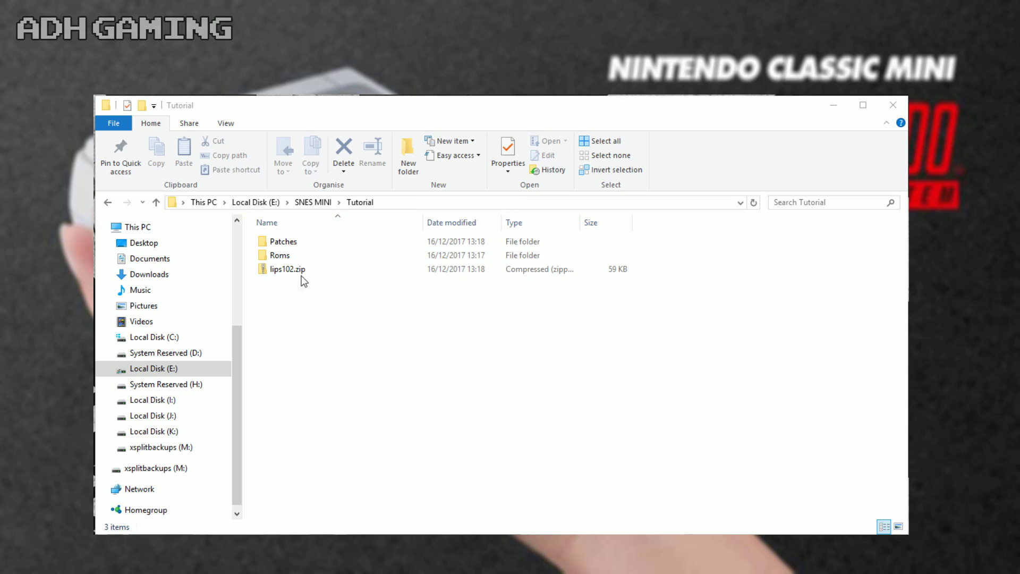
# - Extract lips102.zip into a lips102 folder at the default destination
pyautogui.click(309, 274)
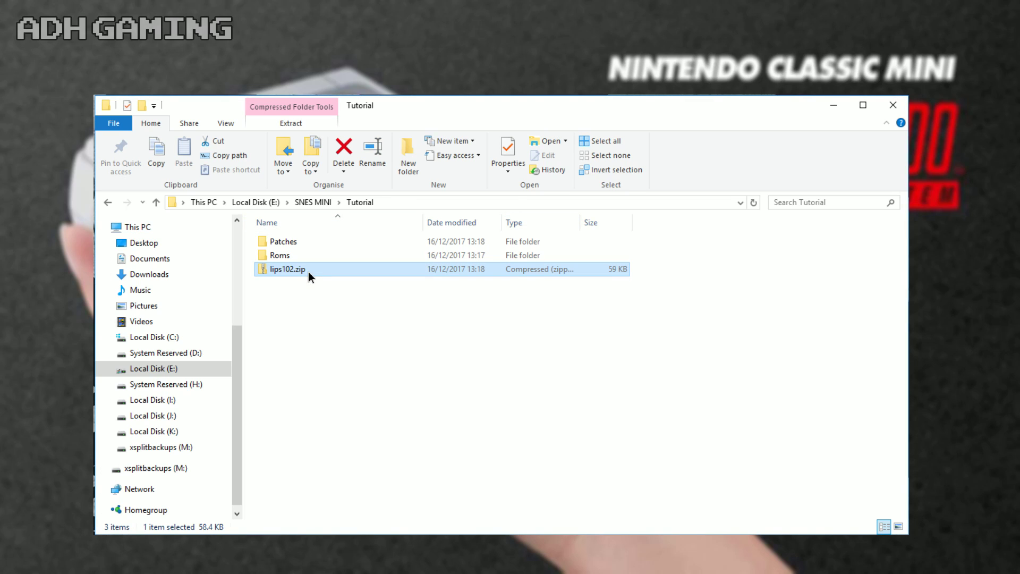
pyautogui.rightClick(309, 272)
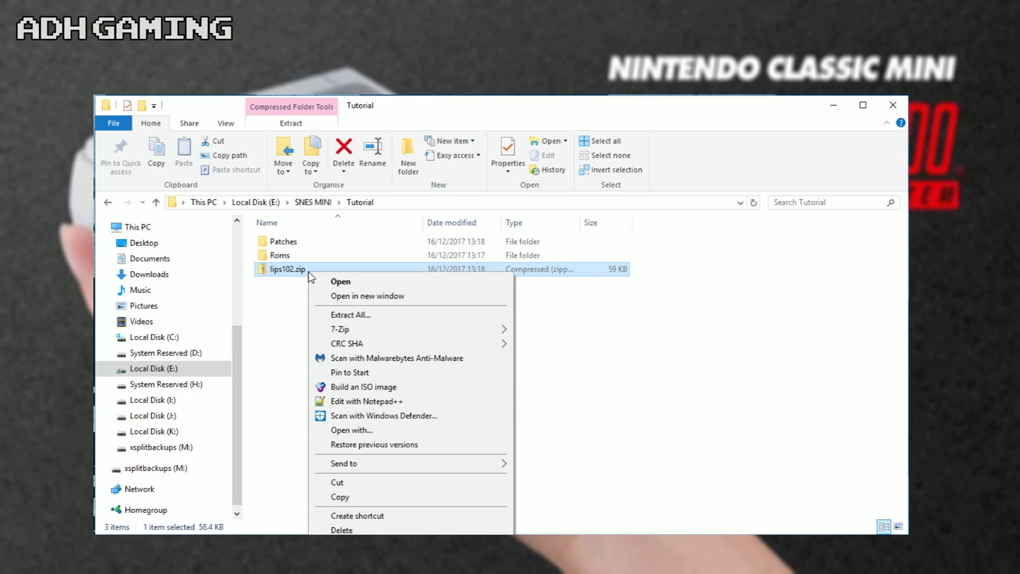
pyautogui.click(382, 314)
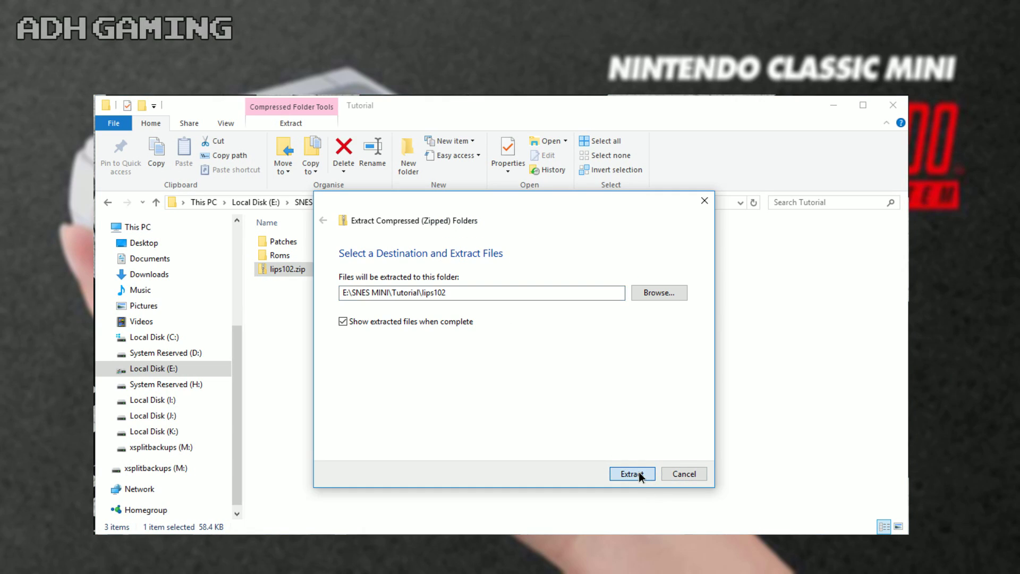
pyautogui.click(639, 472)
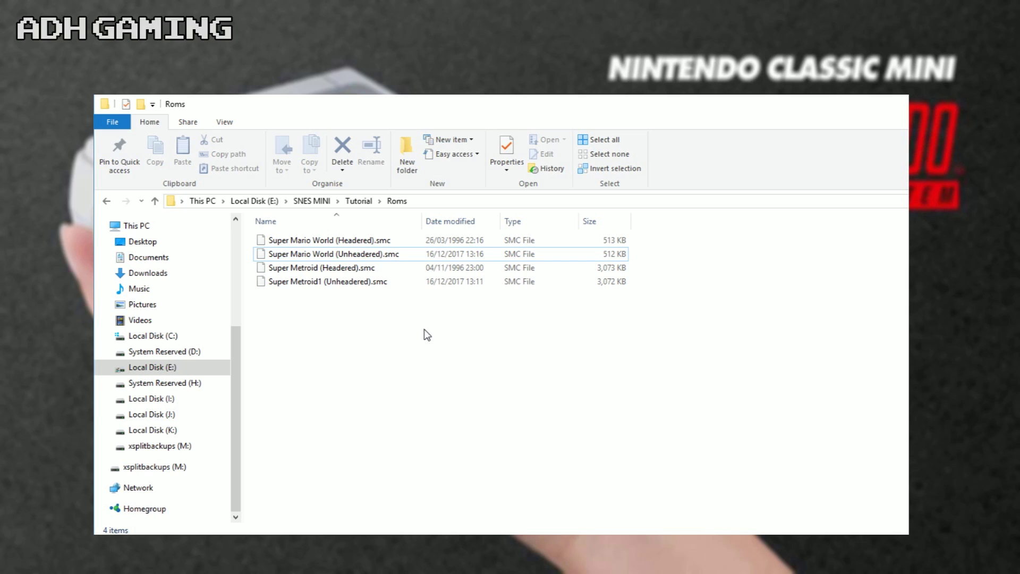
# - Compare headered and unheadered Super Mario World and Super Metroid ROM sizes (513 KB vs 512 KB)
pyautogui.click(346, 241)
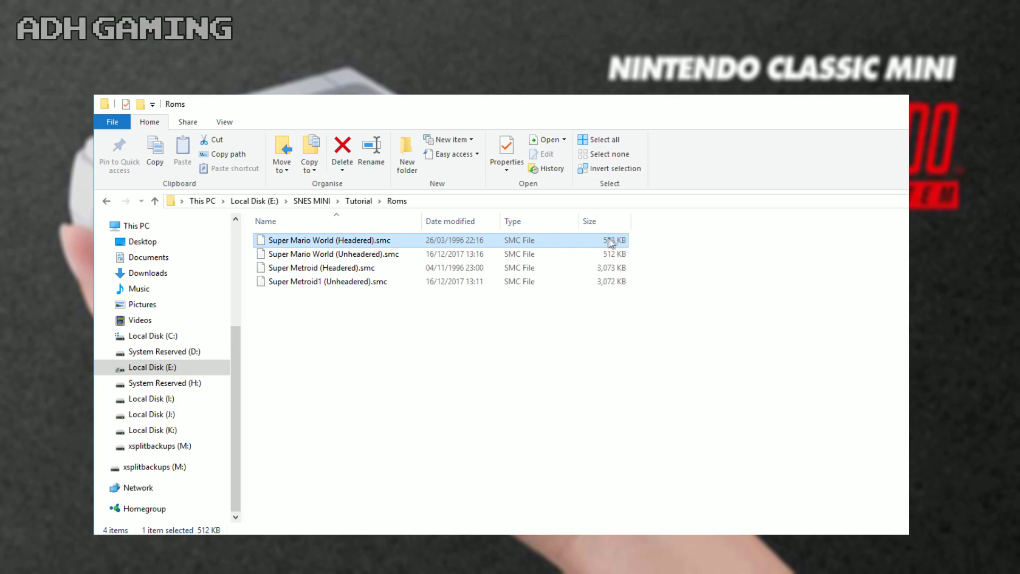
pyautogui.click(356, 269)
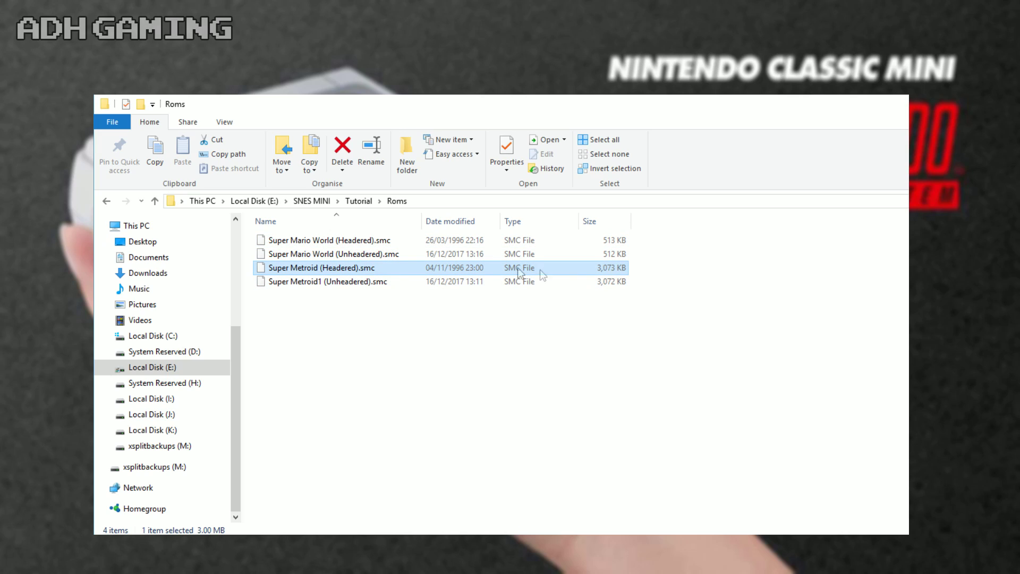
pyautogui.click(392, 254)
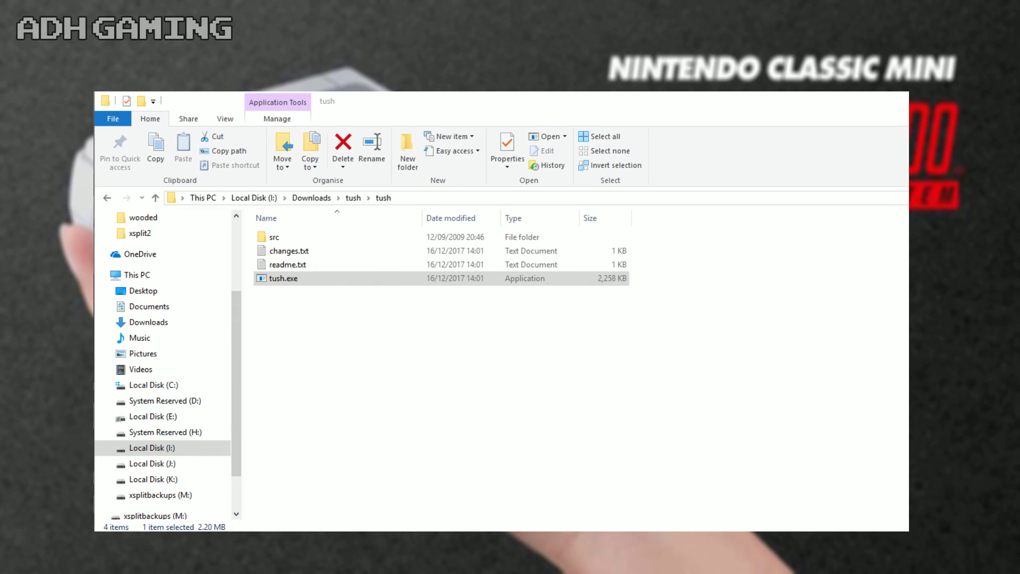
# - Launch tush.exe and confirm Super Mario World (Headered).smc has a header
pyautogui.click(510, 407)
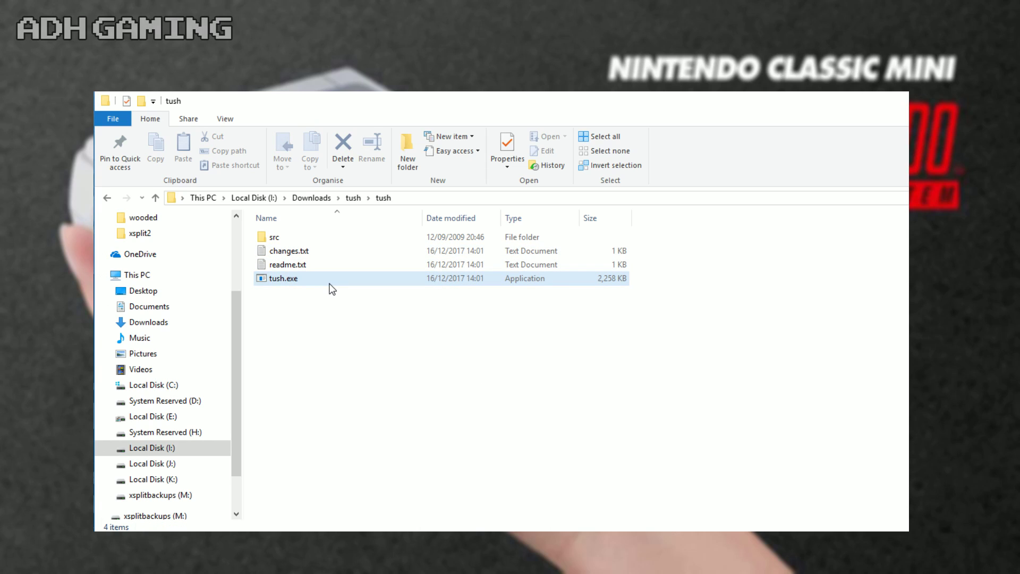
pyautogui.doubleClick(330, 280)
pyautogui.moveTo(569, 334); pyautogui.dragTo(486, 278)
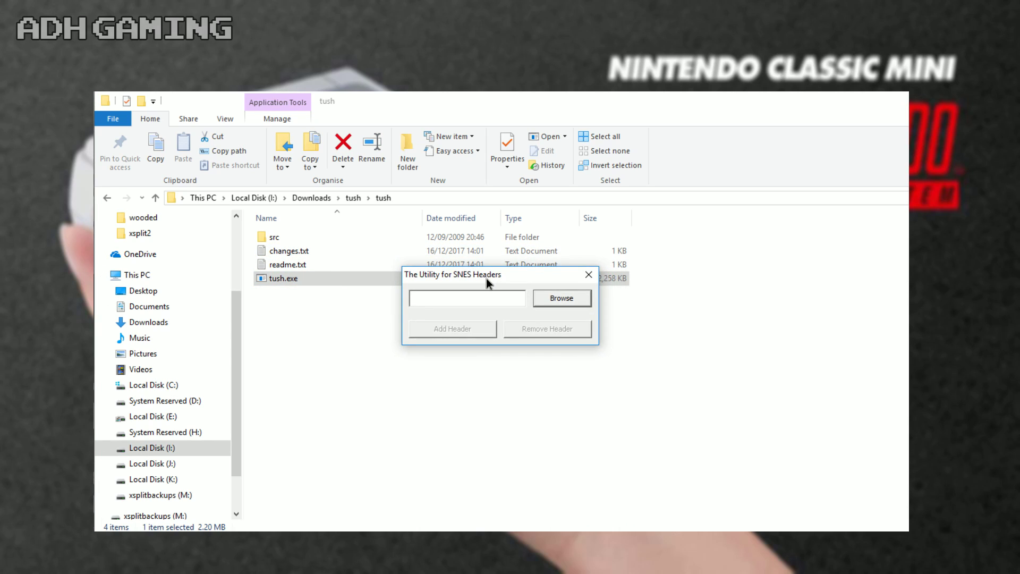
pyautogui.click(576, 301)
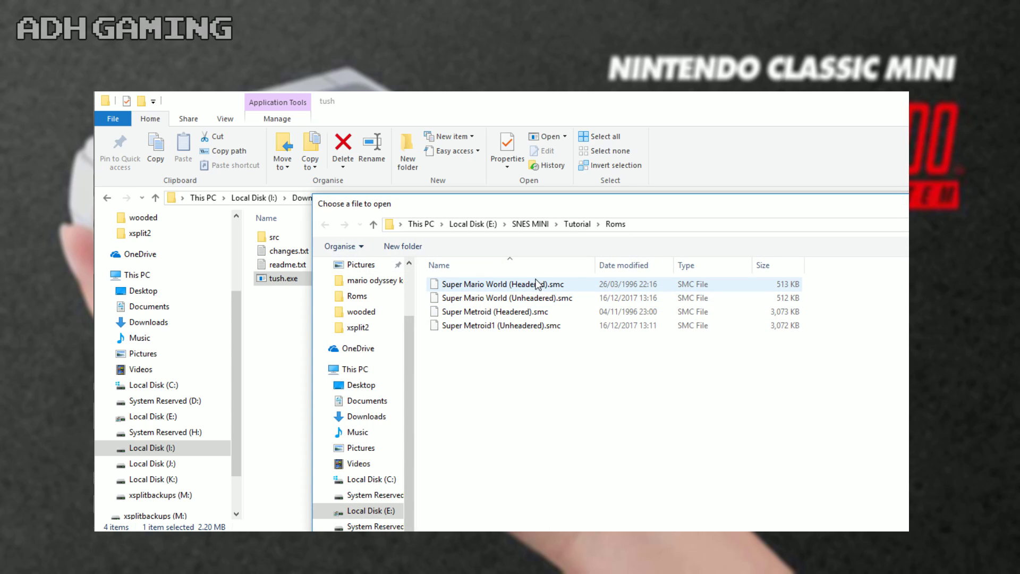
pyautogui.doubleClick(538, 288)
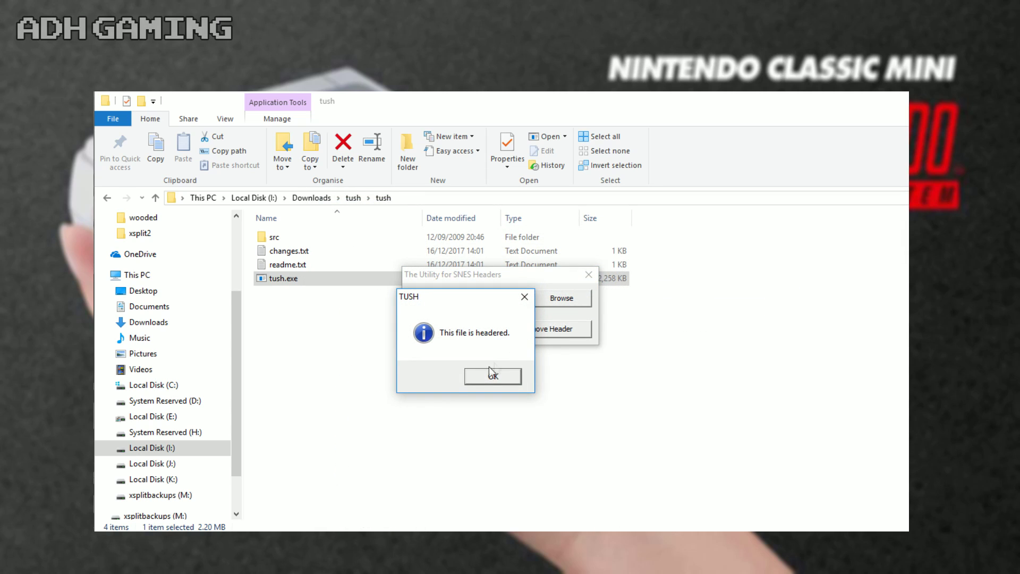
pyautogui.click(476, 380)
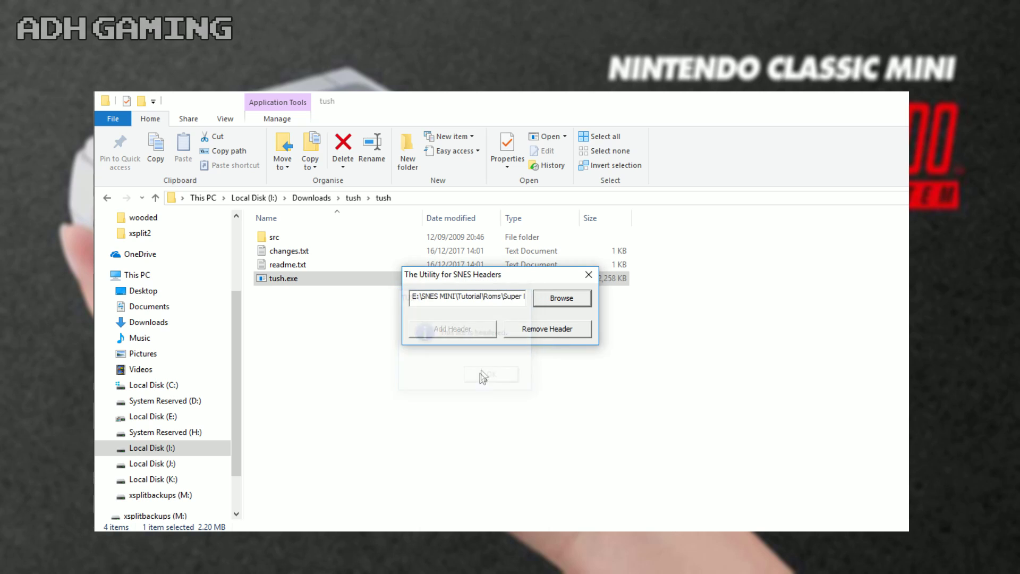
# - Confirm Super Mario World (Unheadered).smc has no header, then load Super Metroid (Headered).smc
pyautogui.click(556, 301)
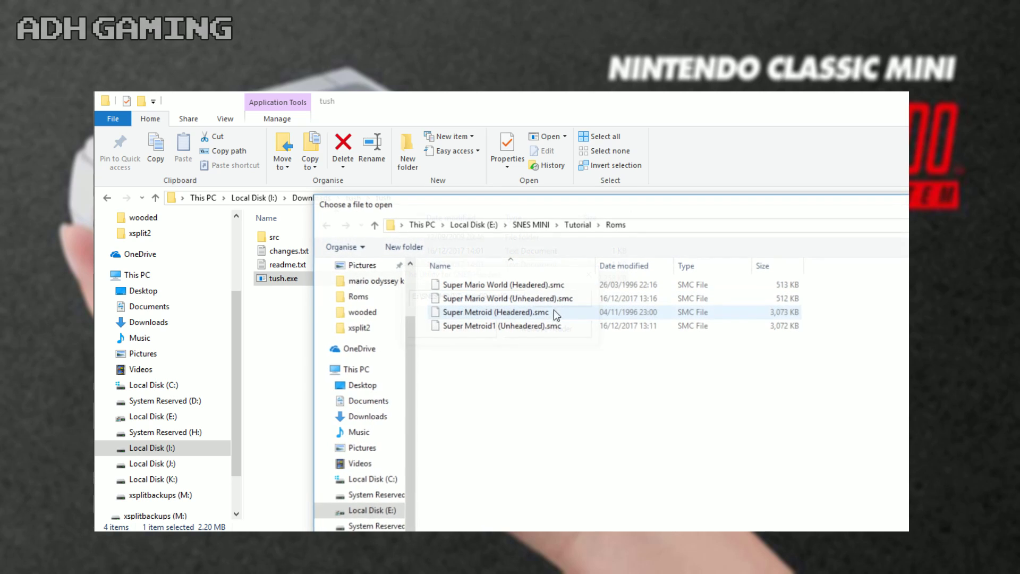
pyautogui.doubleClick(504, 301)
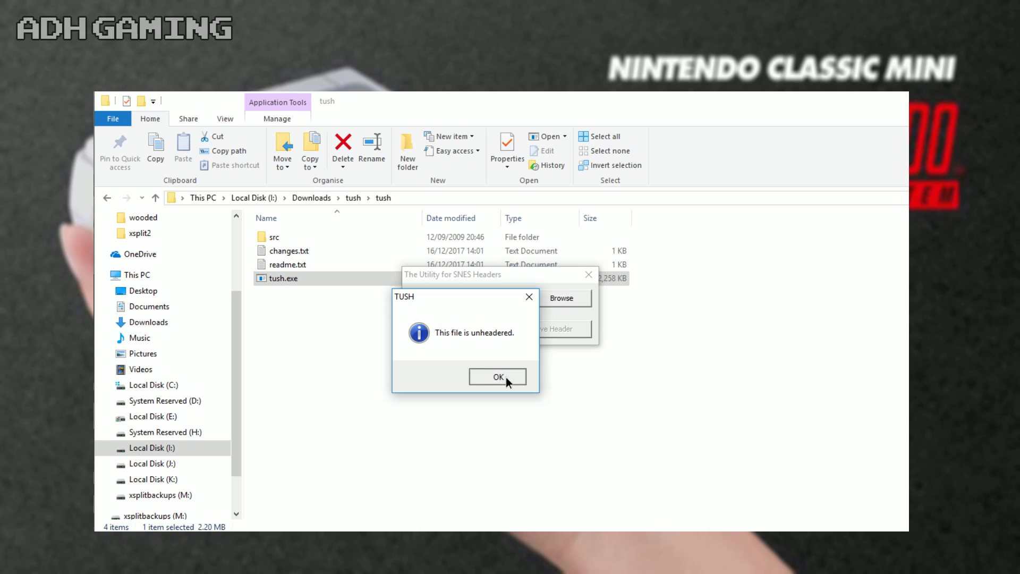
pyautogui.click(506, 377)
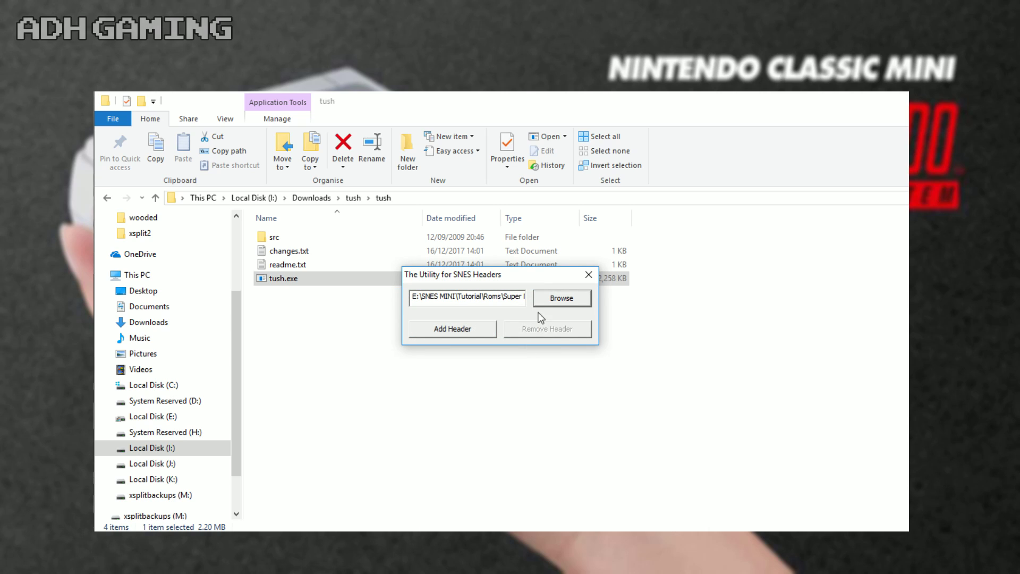
pyautogui.click(558, 304)
pyautogui.doubleClick(562, 312)
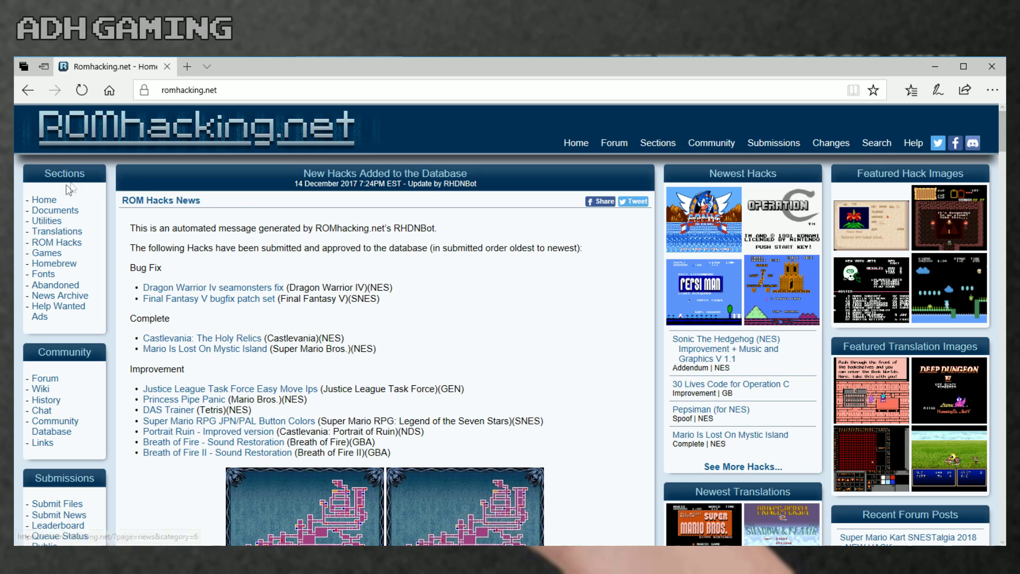
# - Filter the ROMhacking.net hacks search to the Super Nintendo platform
pyautogui.click(64, 244)
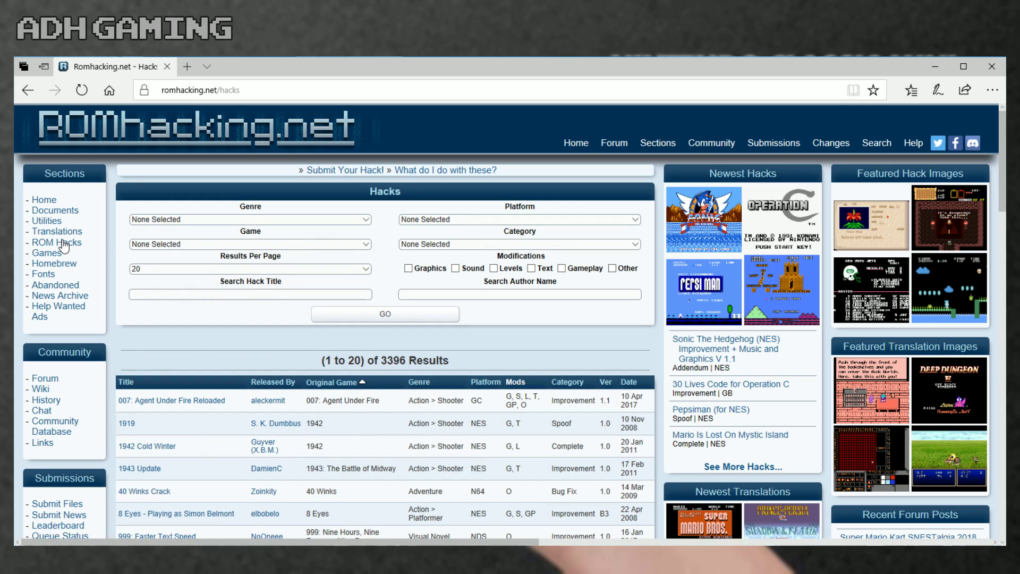
pyautogui.scroll(-2, 594, 307)
pyautogui.scroll(-4, 594, 307)
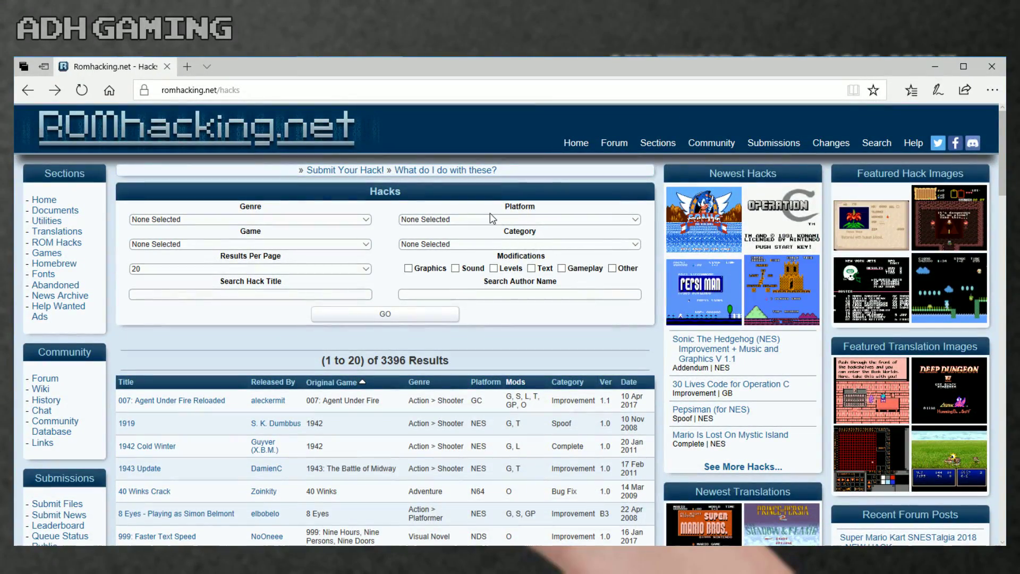
pyautogui.click(531, 220)
pyautogui.scroll(-3, 506, 298)
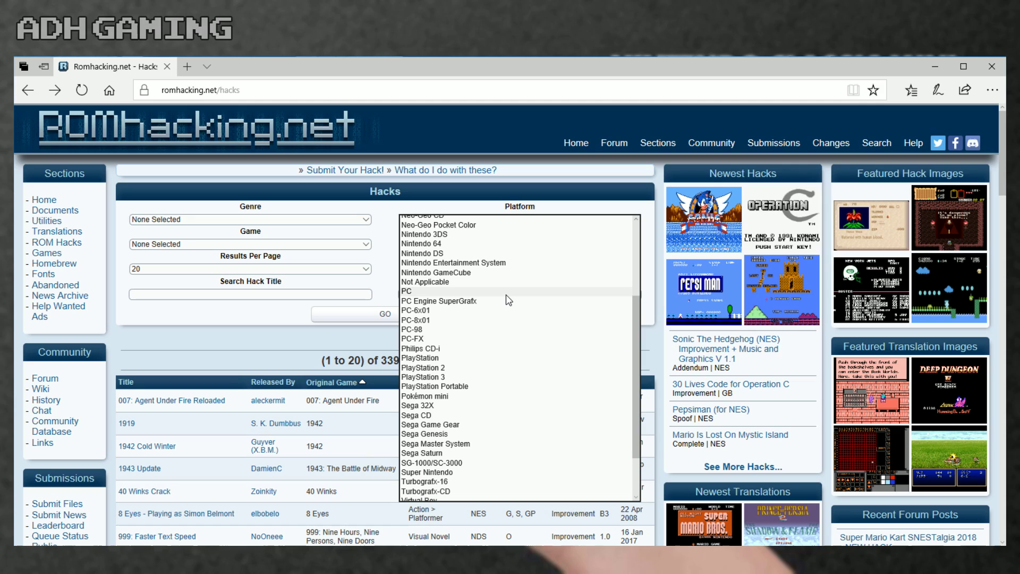
pyautogui.click(449, 472)
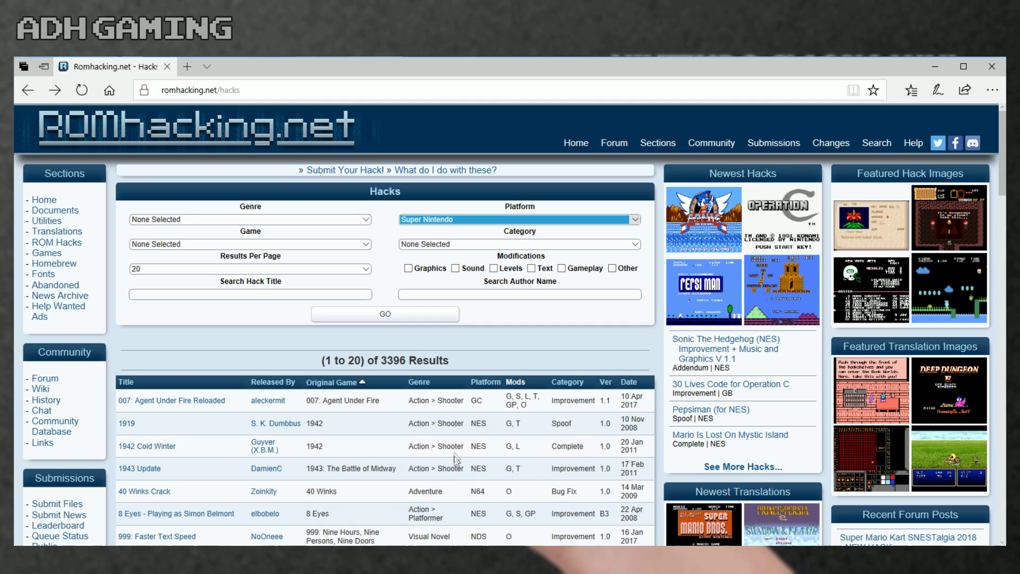
pyautogui.click(434, 313)
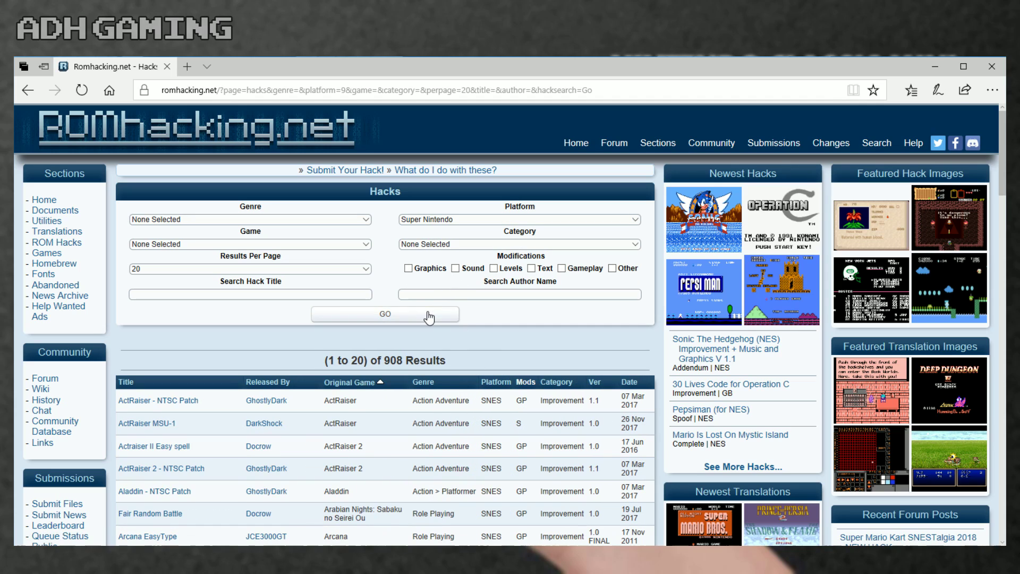
# - Search SNES hacks by the title 'mario'
pyautogui.scroll(-8, 503, 365)
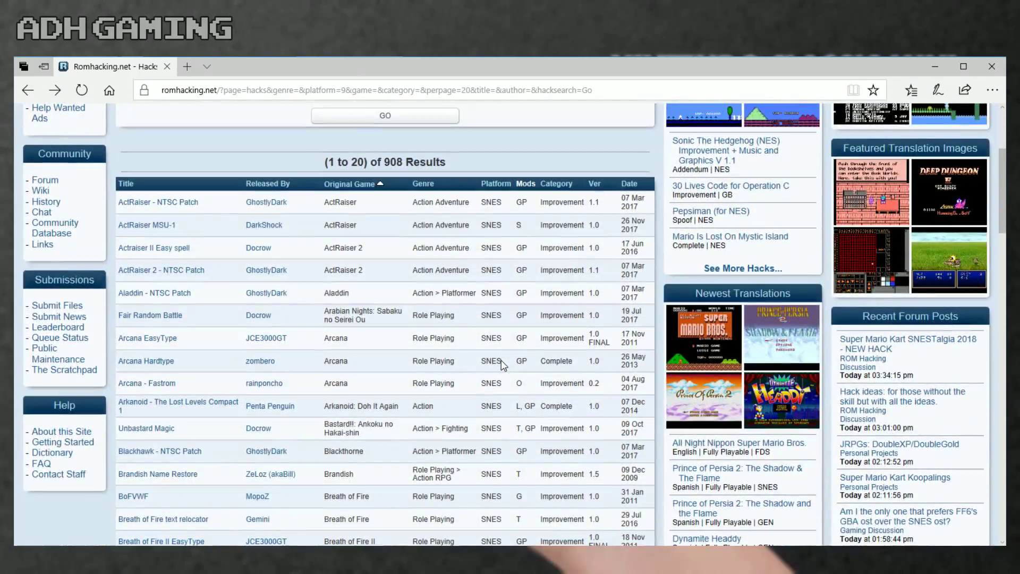
pyautogui.scroll(3, 503, 365)
pyautogui.scroll(5, 503, 366)
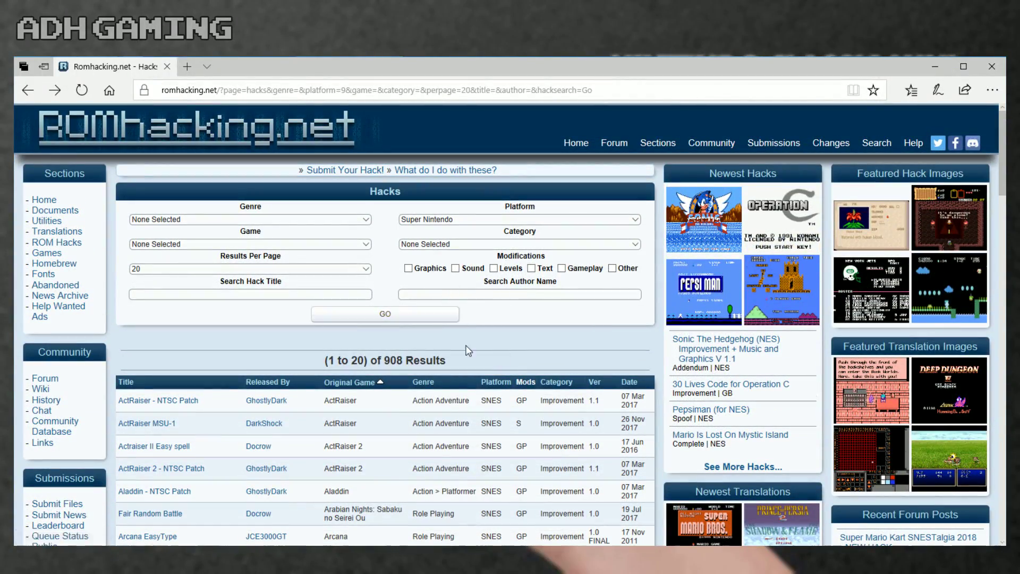
pyautogui.click(360, 294)
pyautogui.write('mario')
pyautogui.press('Return')
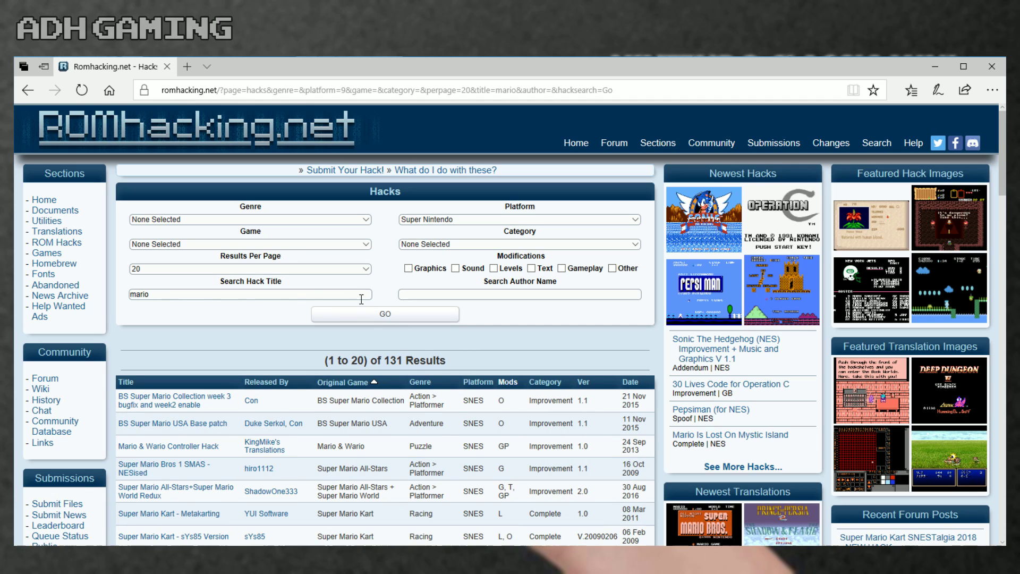
# - Narrow the title search to 'return to dinosaur'
pyautogui.scroll(-2, 390, 332)
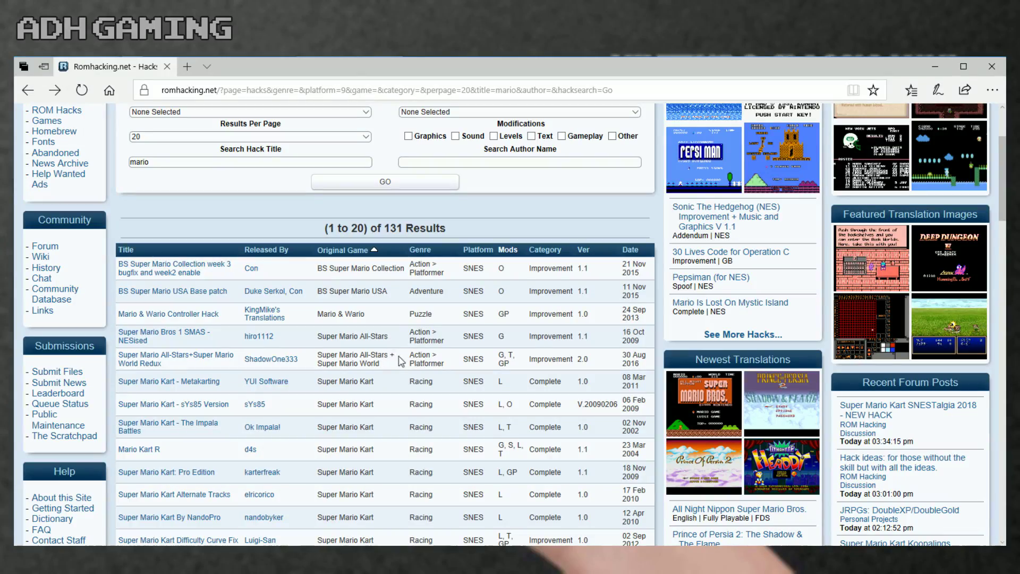
pyautogui.scroll(-2, 400, 360)
pyautogui.scroll(-1, 416, 351)
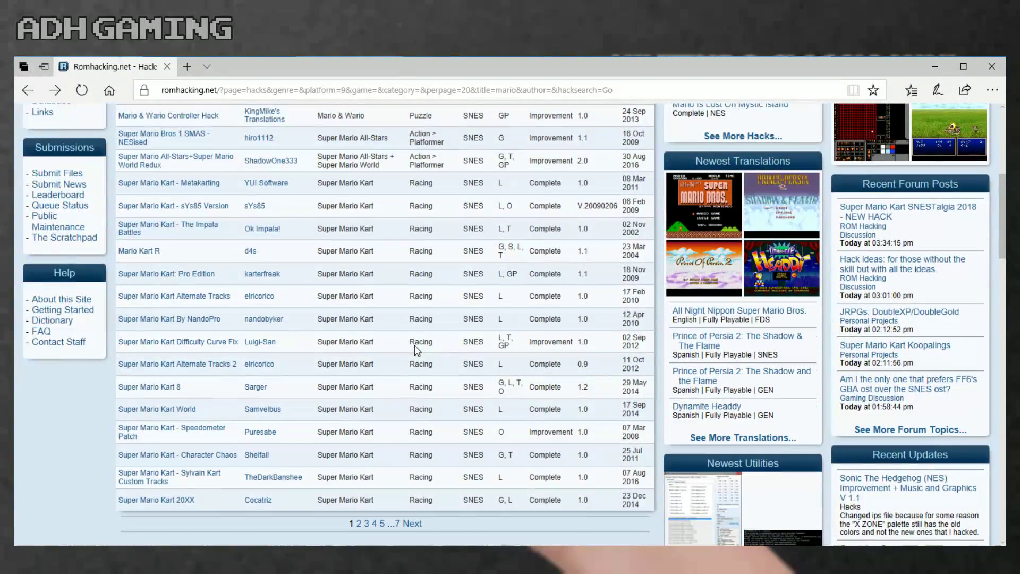
pyautogui.scroll(3, 416, 345)
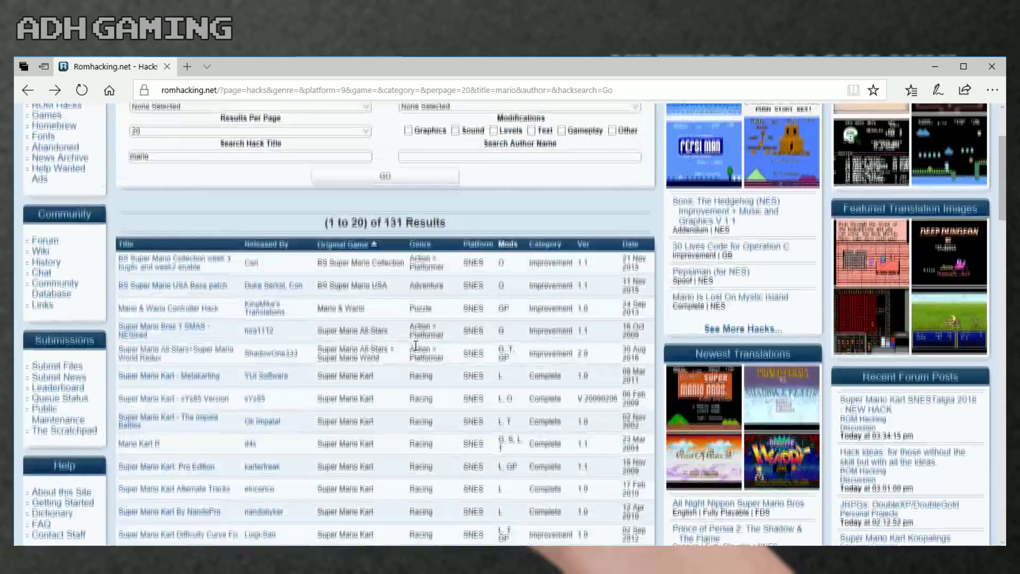
pyautogui.scroll(1, 416, 345)
pyautogui.scroll(2, 416, 346)
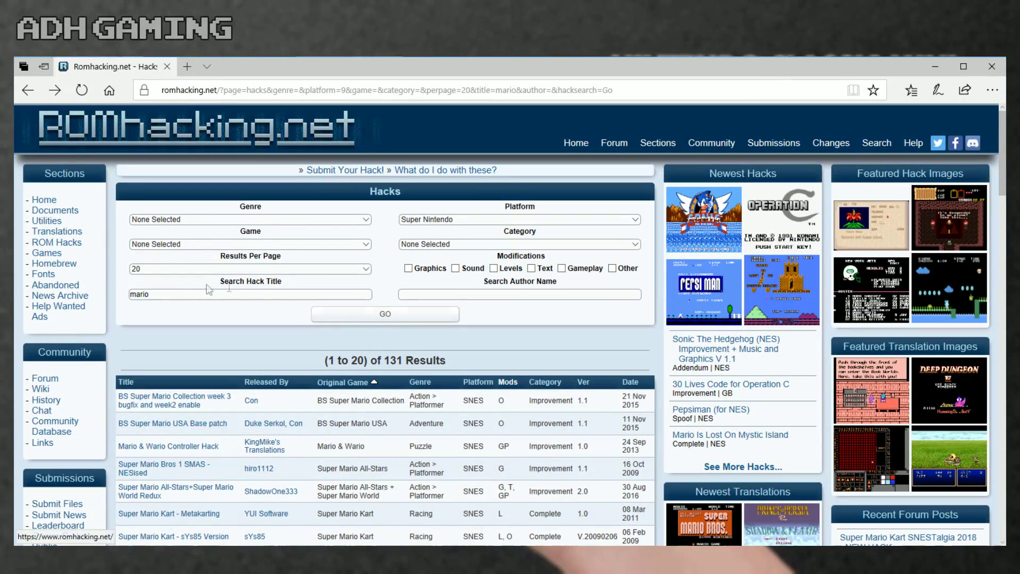
pyautogui.moveTo(168, 293); pyautogui.dragTo(94, 294)
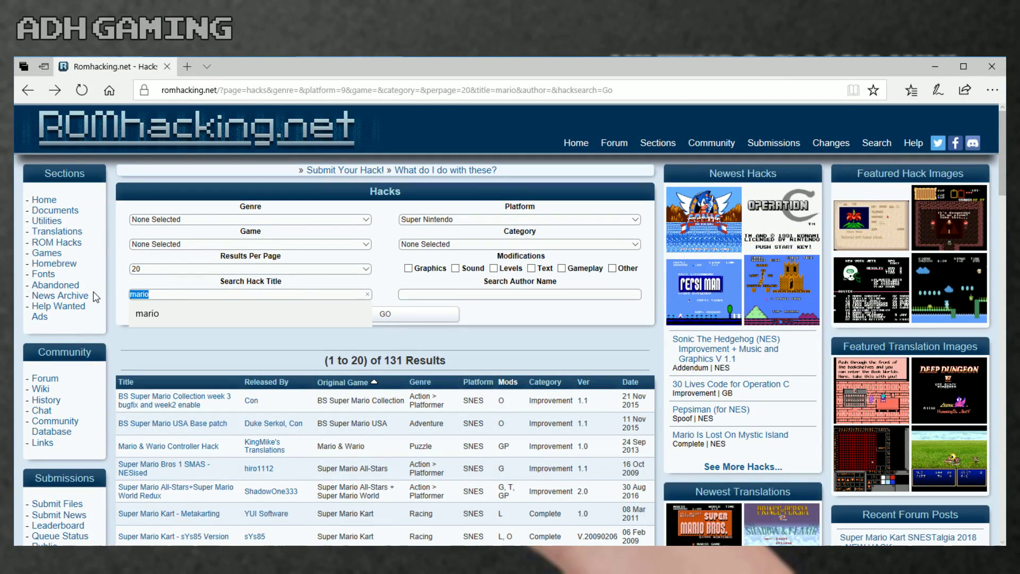
pyautogui.write('return to dinosaur')
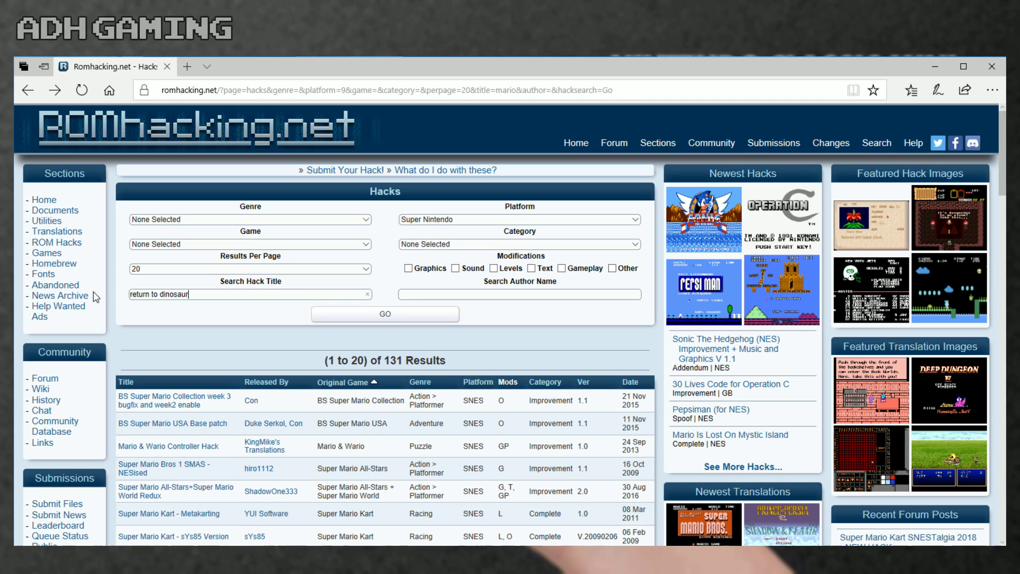
pyautogui.press('Return')
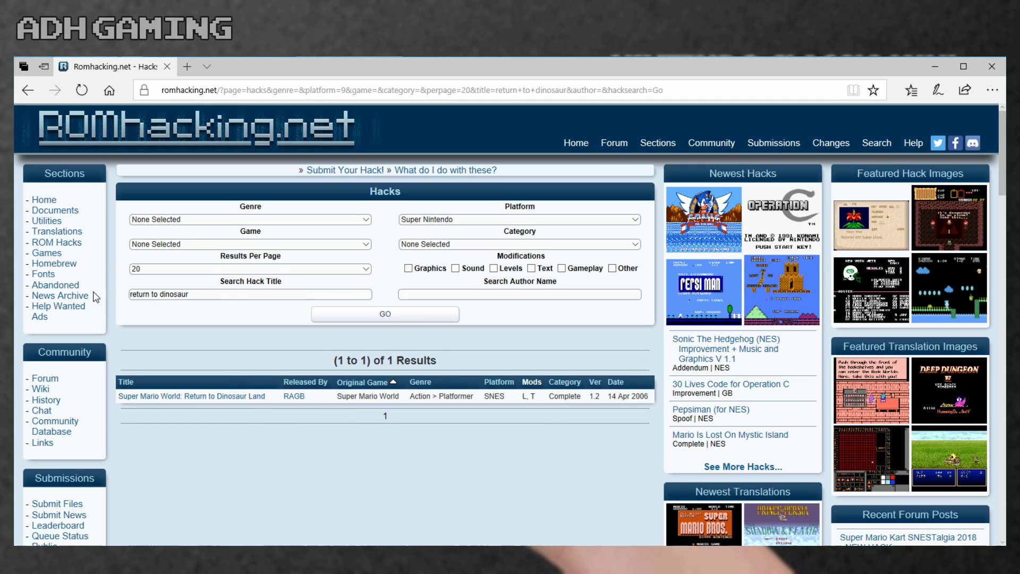
# - Open the Return to Dinosaur Land hack page, note it needs a headered ROM, and start the download
pyautogui.click(248, 398)
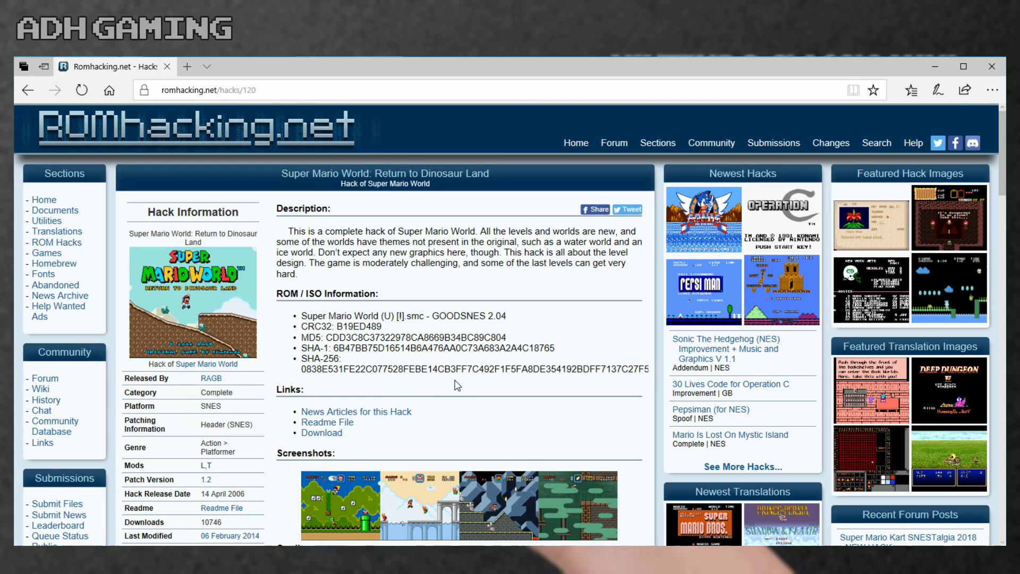
pyautogui.scroll(-1, 455, 383)
pyautogui.moveTo(261, 360); pyautogui.dragTo(128, 354)
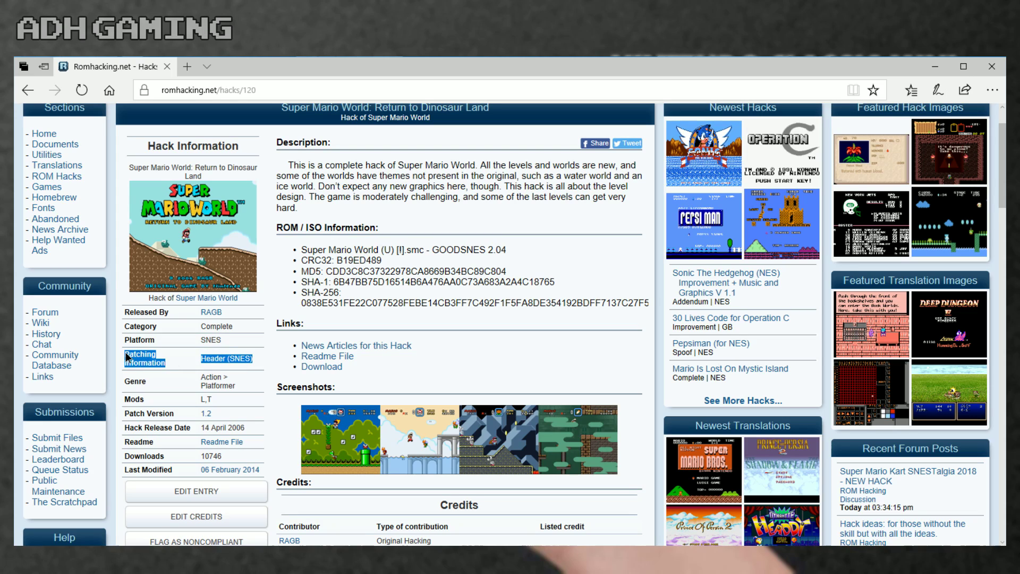
pyautogui.click(324, 367)
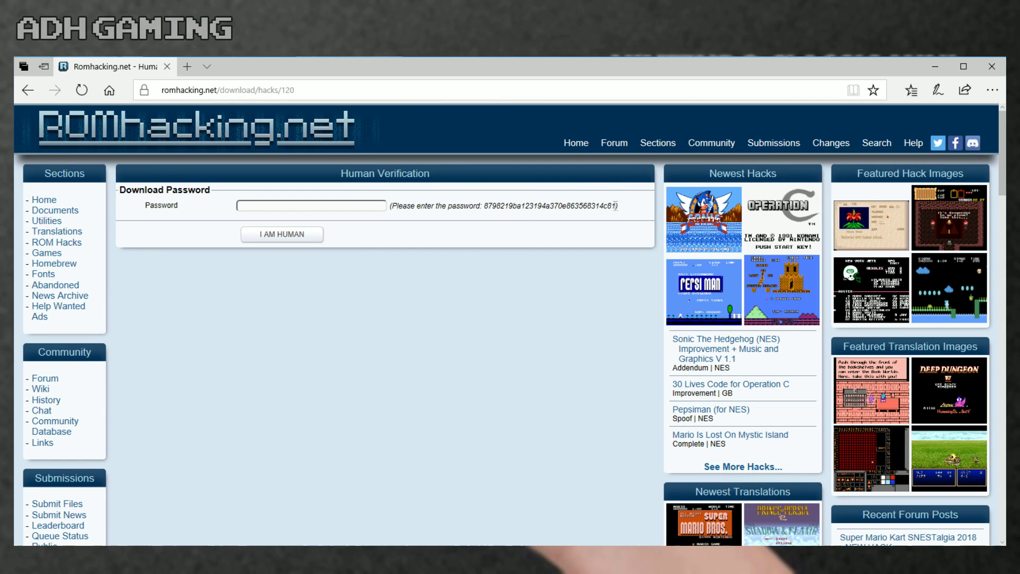
# - Copy the displayed download password and paste it into the Password field
pyautogui.moveTo(615, 206); pyautogui.dragTo(485, 206)
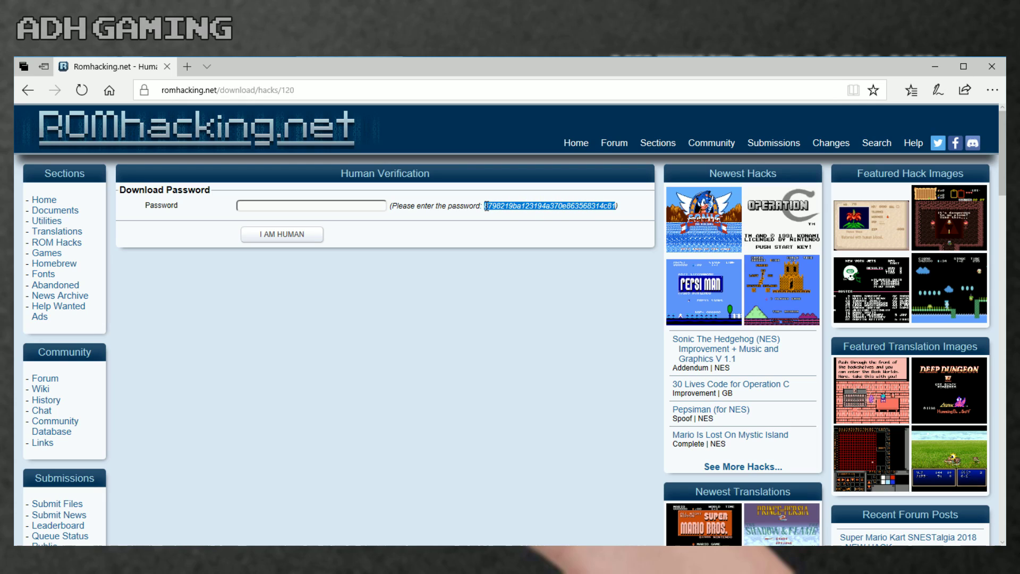
pyautogui.rightClick(489, 207)
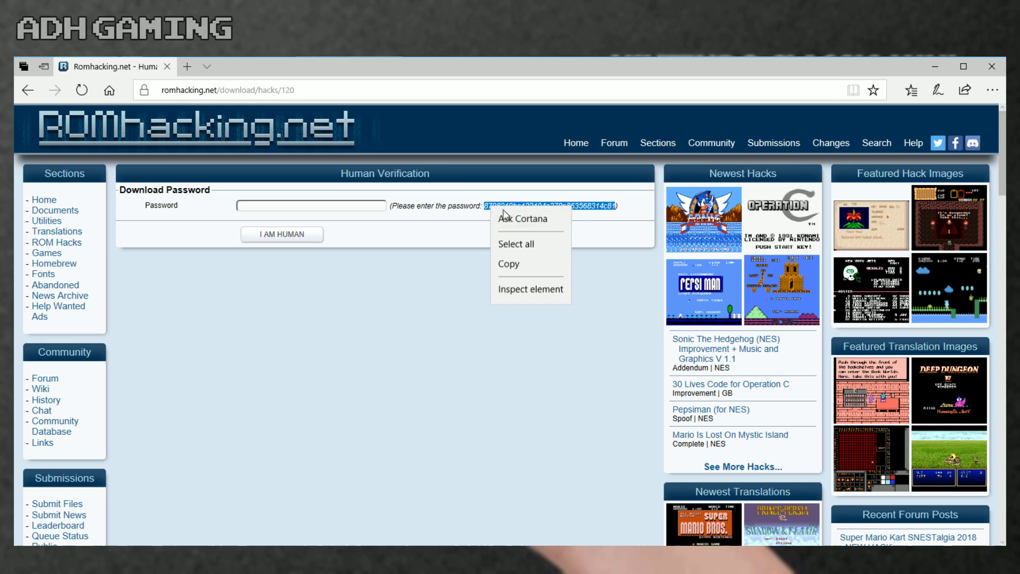
pyautogui.click(516, 270)
pyautogui.click(264, 205)
pyautogui.rightClick(267, 207)
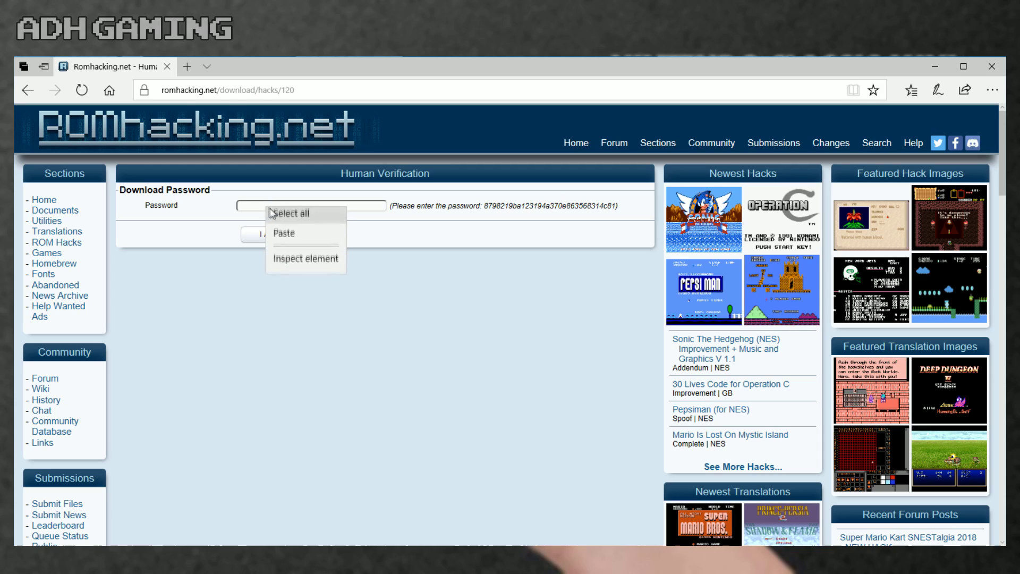
pyautogui.click(287, 234)
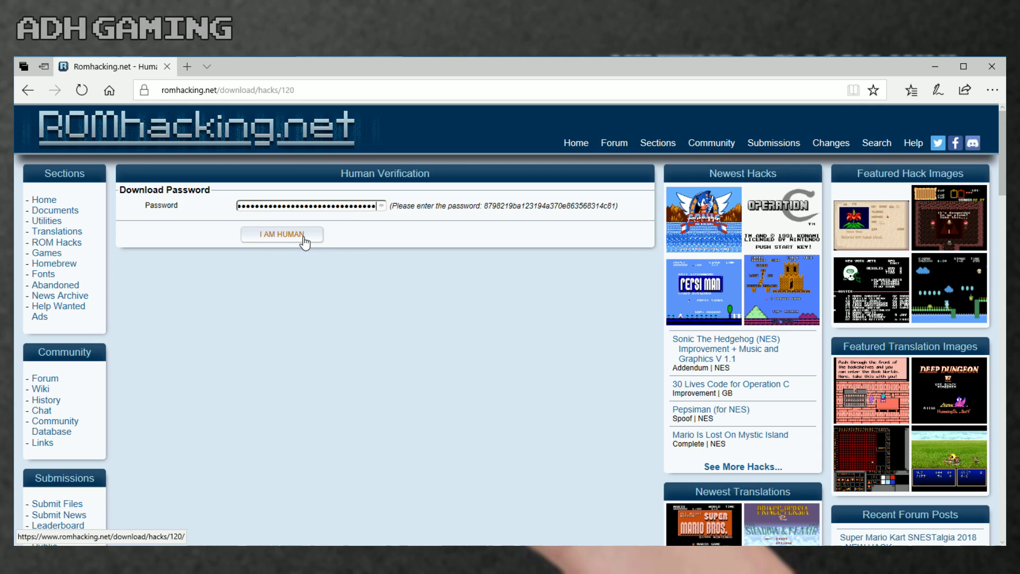
# - Submit with I AM HUMAN, save SMW- RDL.zip, and return to the ROM hacks listing
pyautogui.click(304, 236)
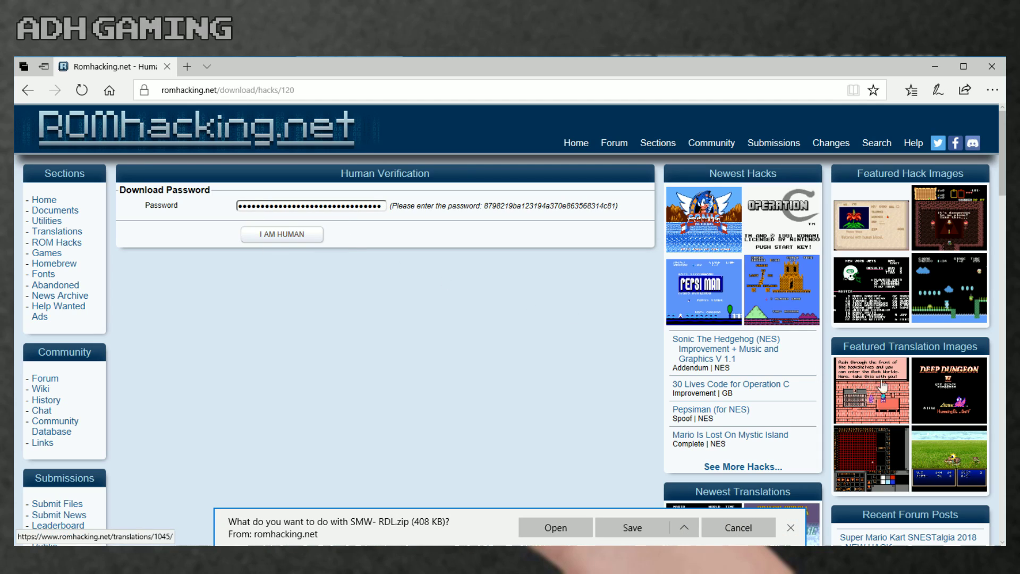
pyautogui.click(627, 526)
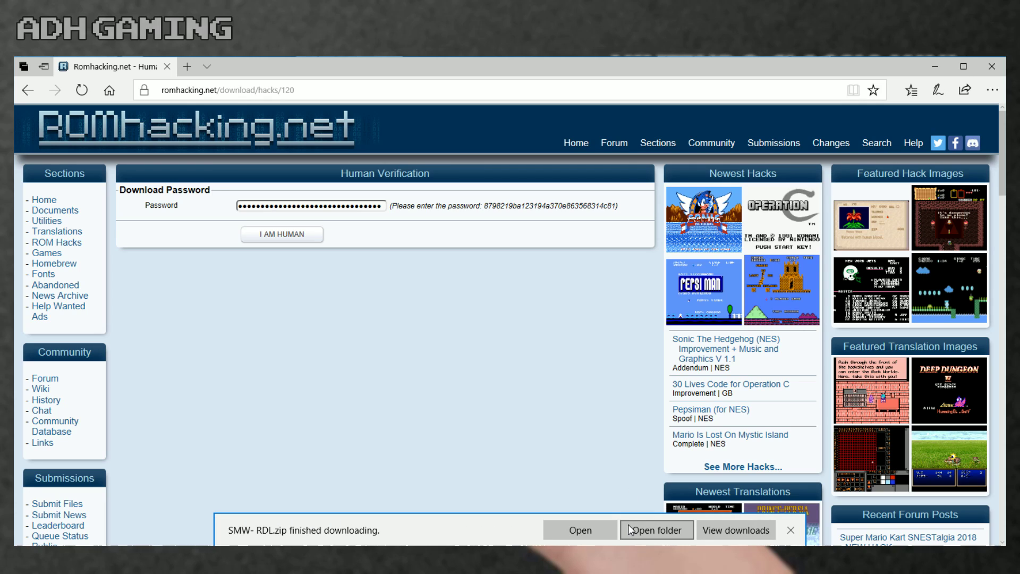
pyautogui.click(59, 243)
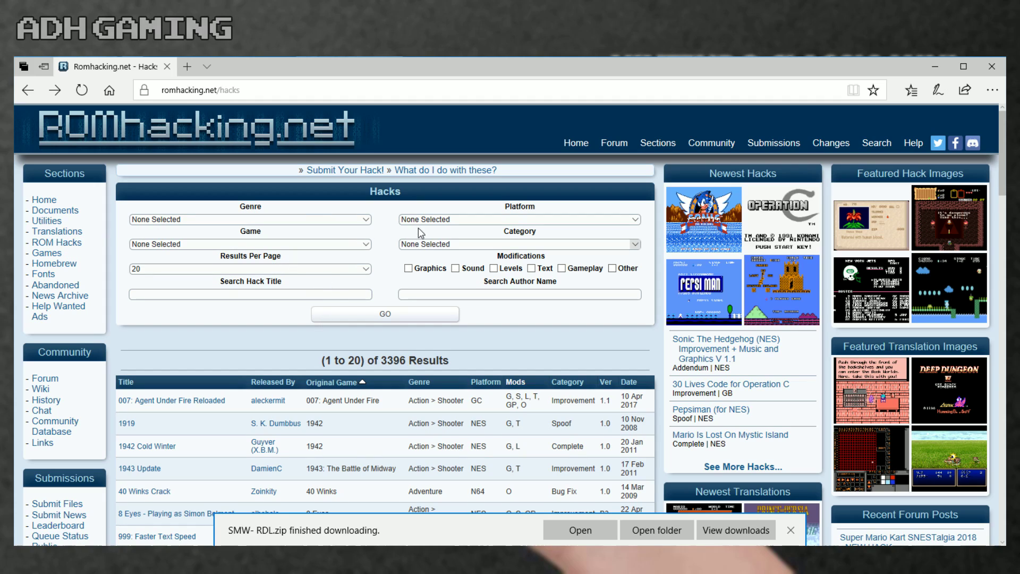
# - Search for 'hyper metroid' and open the Hyper Metroid hack page
pyautogui.click(287, 294)
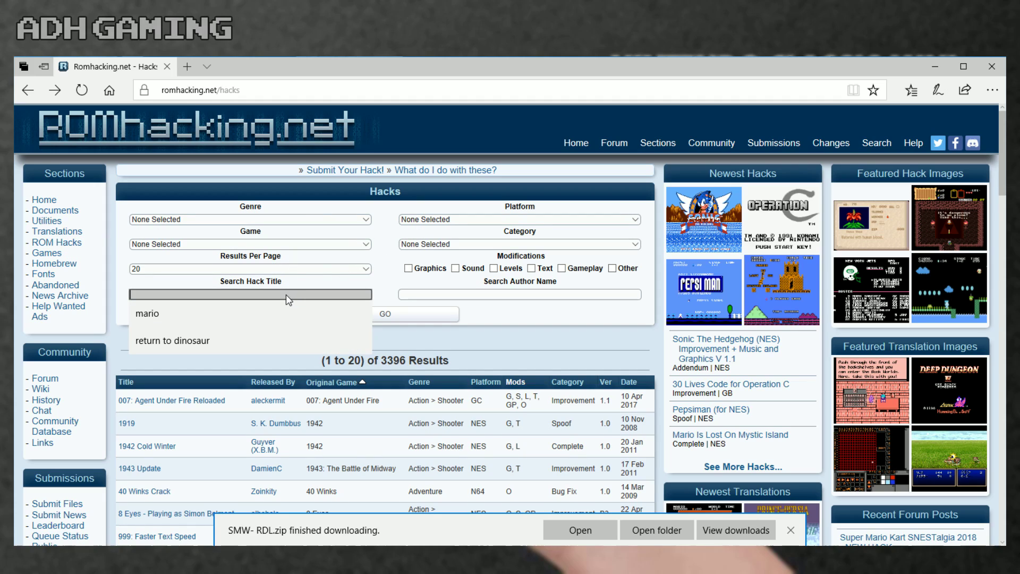
pyautogui.write('hype')
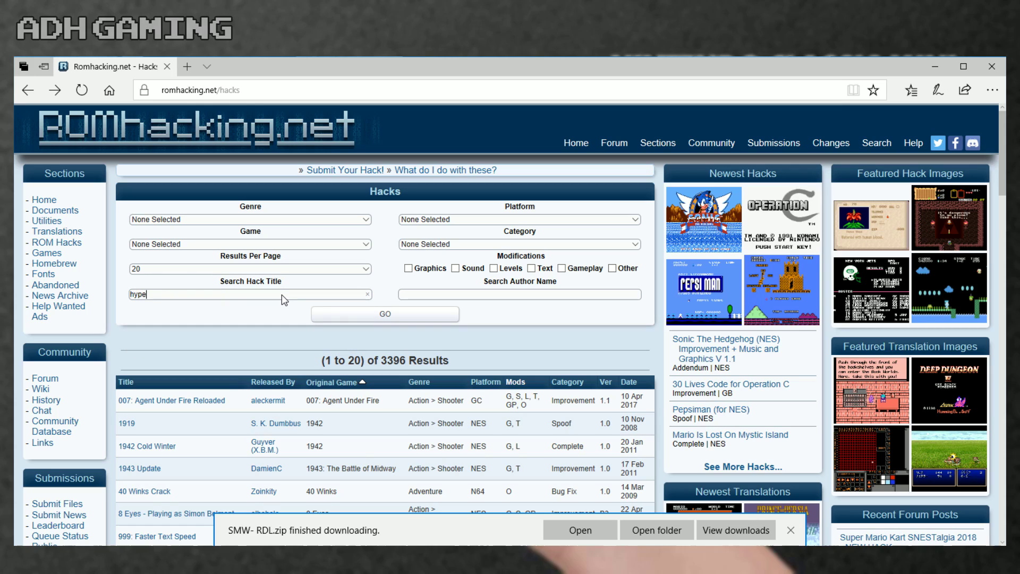
pyautogui.write('r metroid')
pyautogui.press('Return')
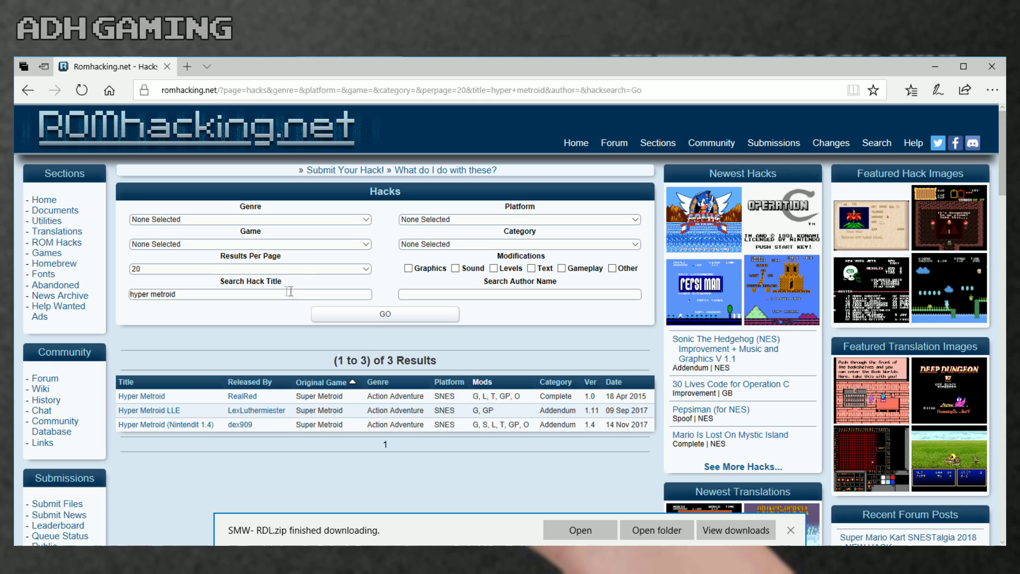
pyautogui.click(151, 397)
# - Note the patch needs an unheadered ROM, then download and save Hyper Metroid UH.rar
pyautogui.scroll(-4, 251, 244)
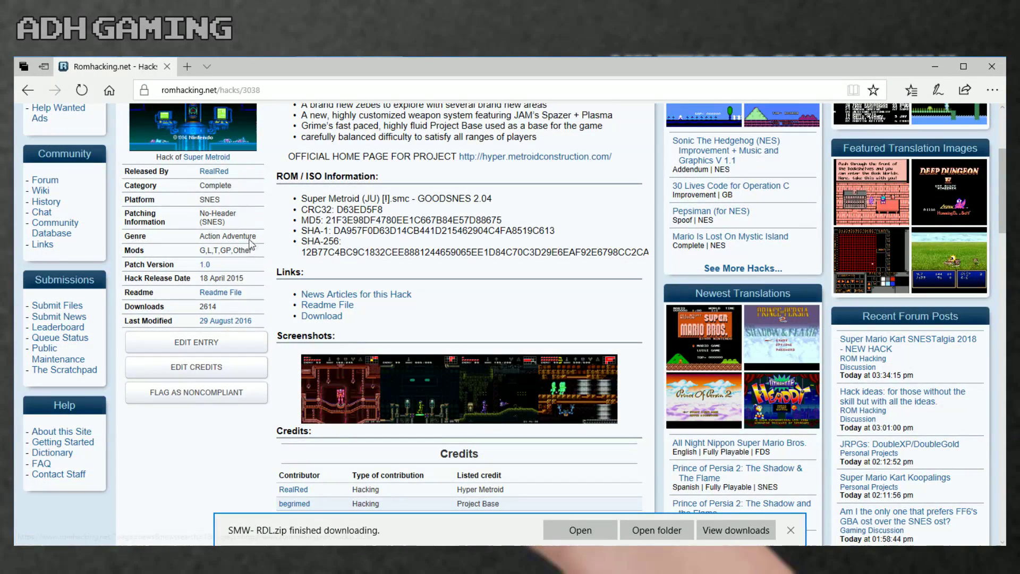
pyautogui.moveTo(240, 227); pyautogui.dragTo(151, 216)
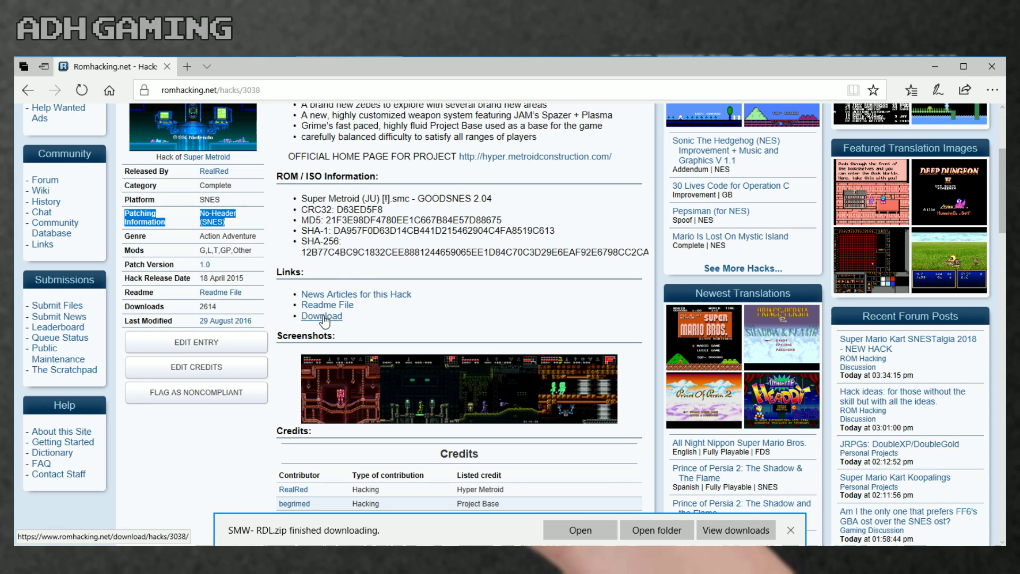
pyautogui.click(323, 316)
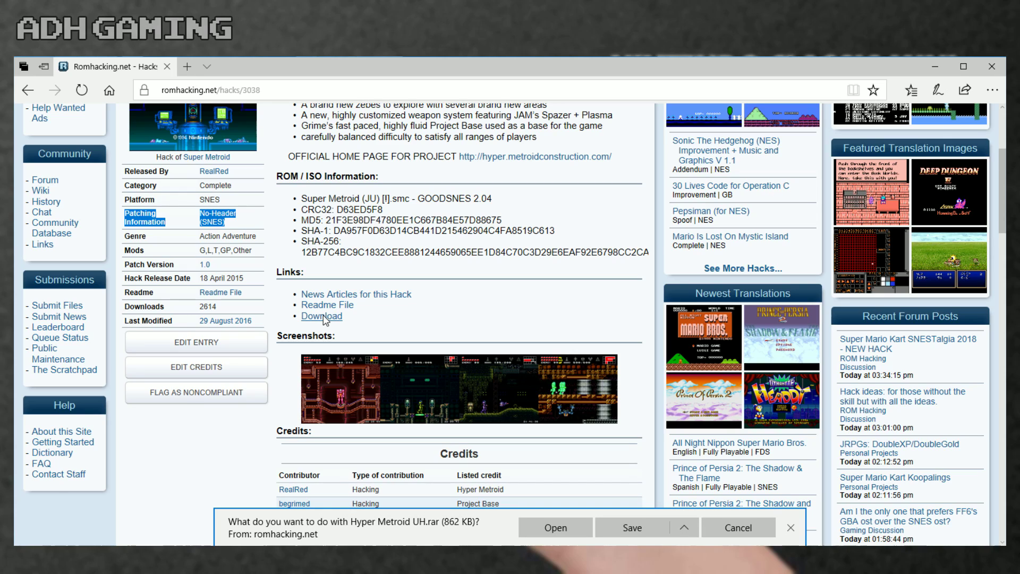
pyautogui.click(628, 532)
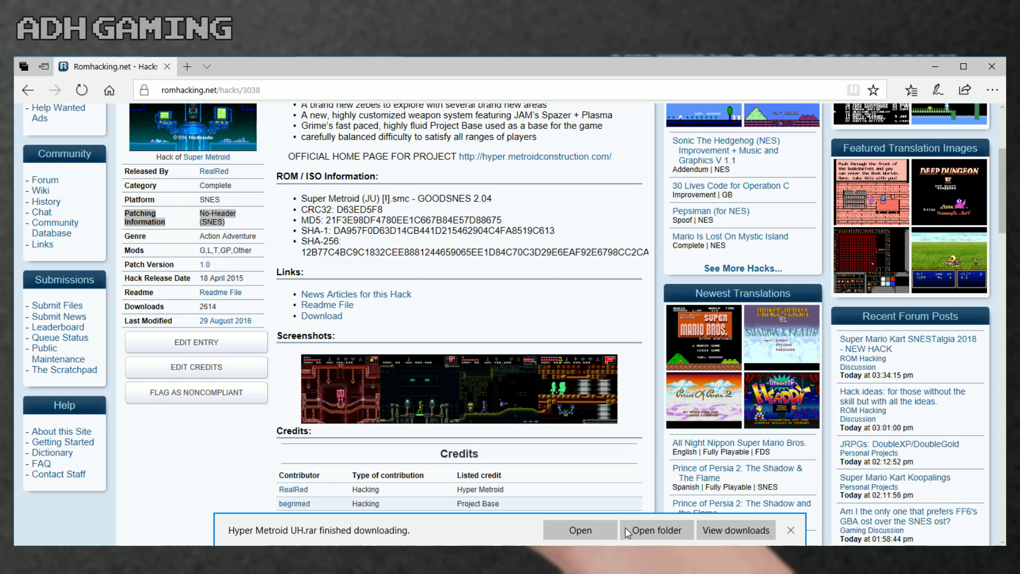
pyautogui.scroll(4, 616, 481)
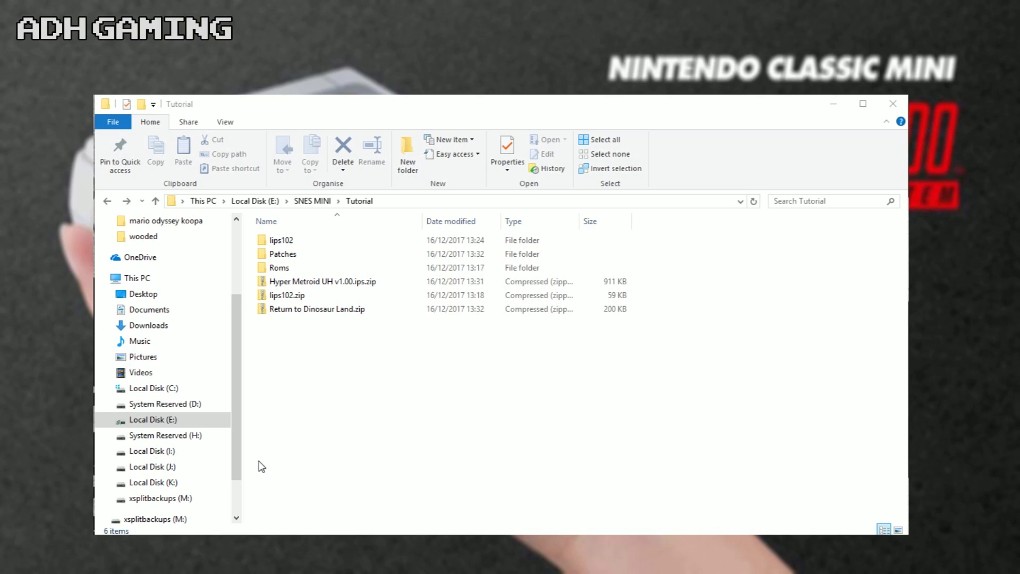
# - Extract the Hyper Metroid UH v1.00.ips archive to its suggested folder
pyautogui.click(334, 285)
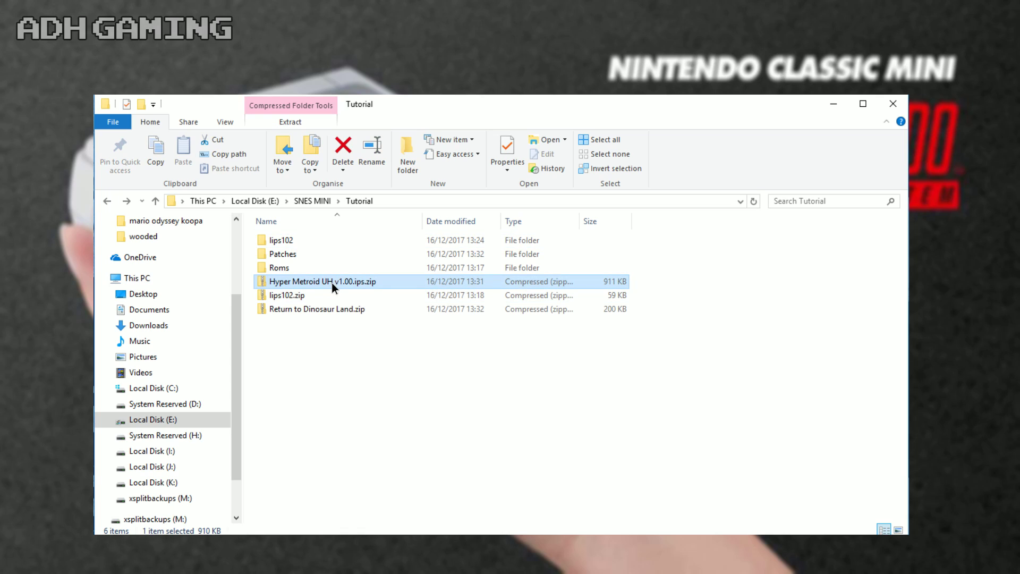
pyautogui.rightClick(332, 286)
pyautogui.click(394, 326)
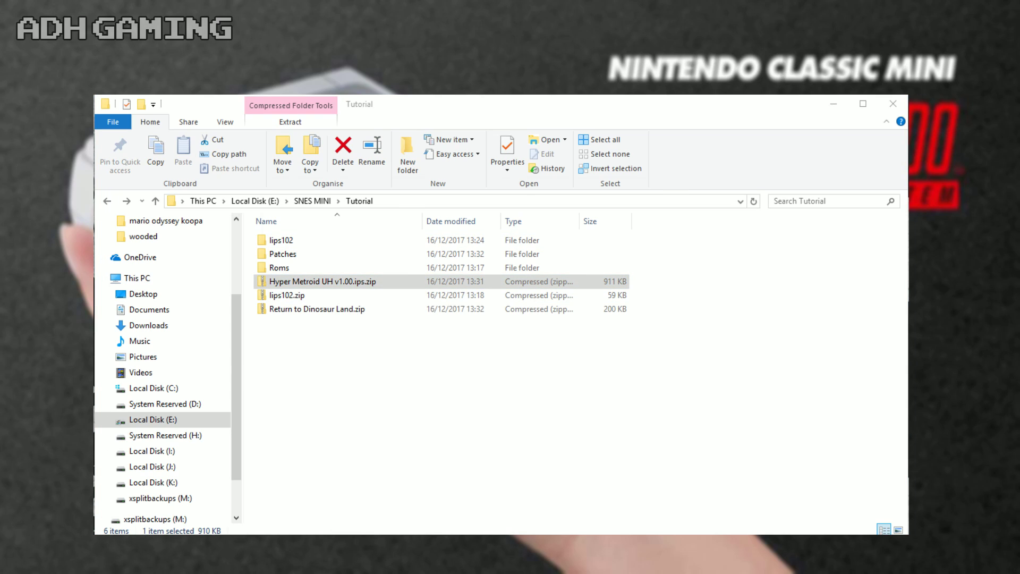
pyautogui.press('Return')
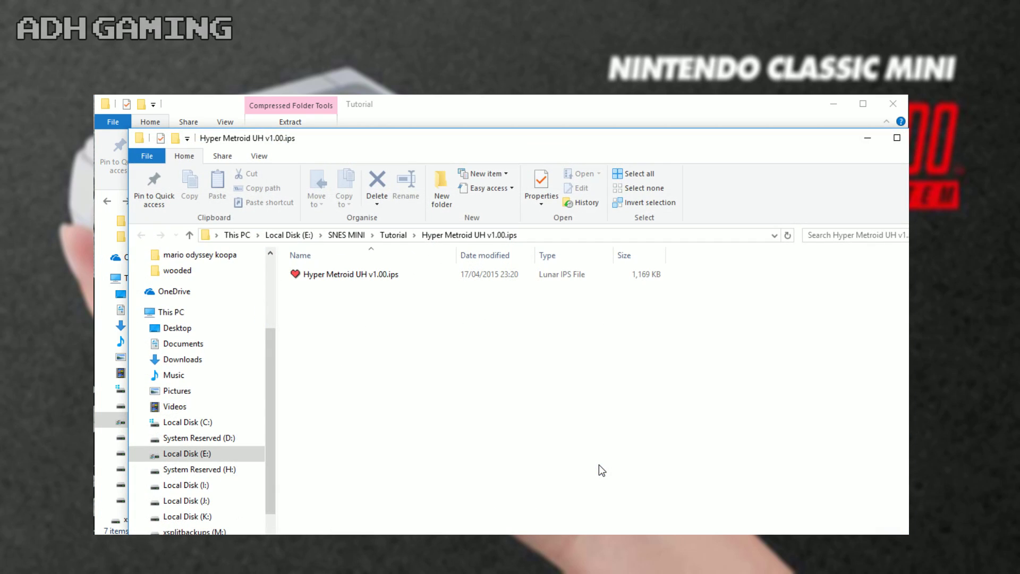
pyautogui.hotkey('alt', 'F4')
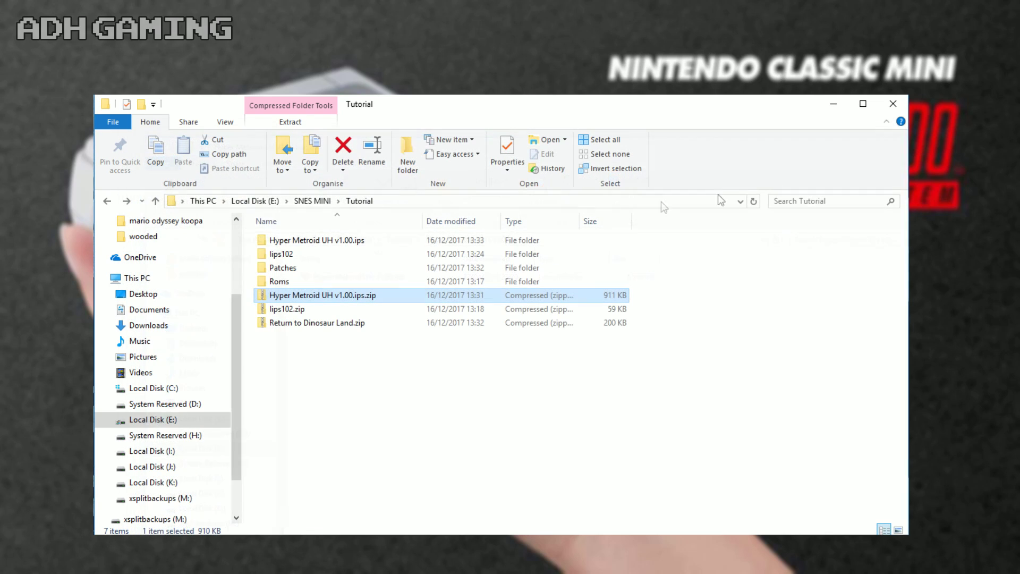
# - Extract the Return to Dinosaur Land archive into its own folder
pyautogui.click(312, 324)
pyautogui.rightClick(313, 323)
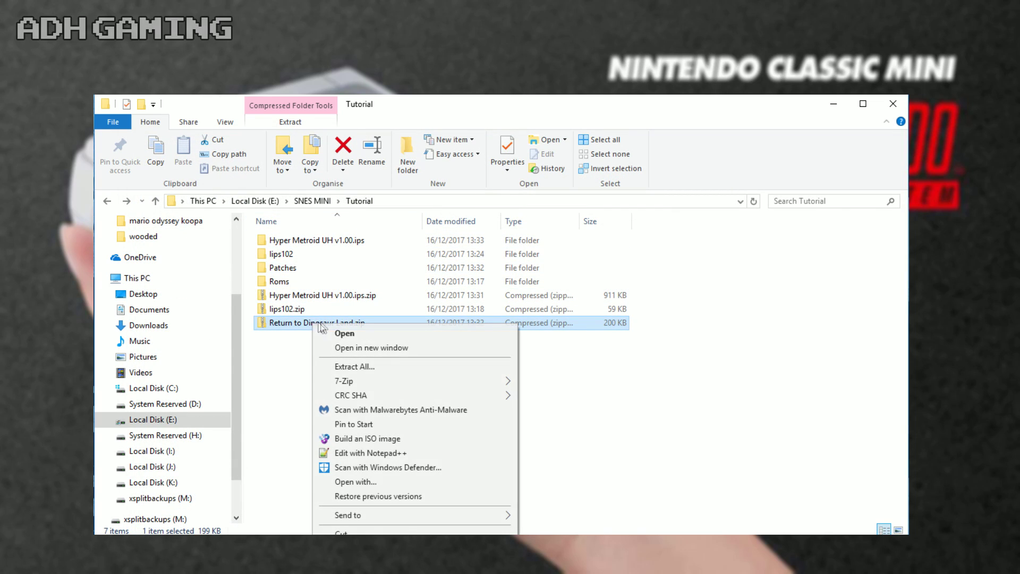
pyautogui.click(381, 365)
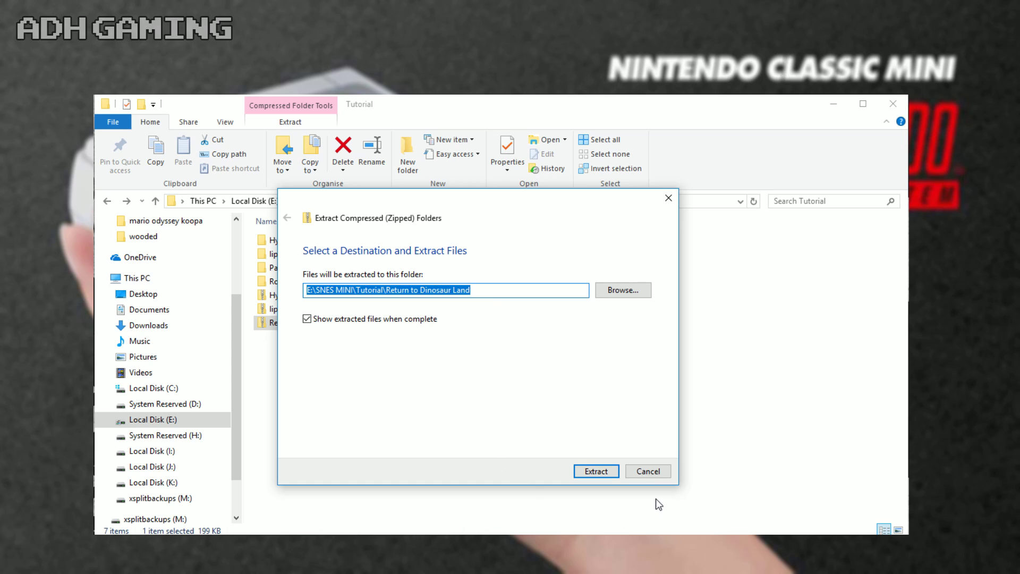
pyautogui.click(609, 472)
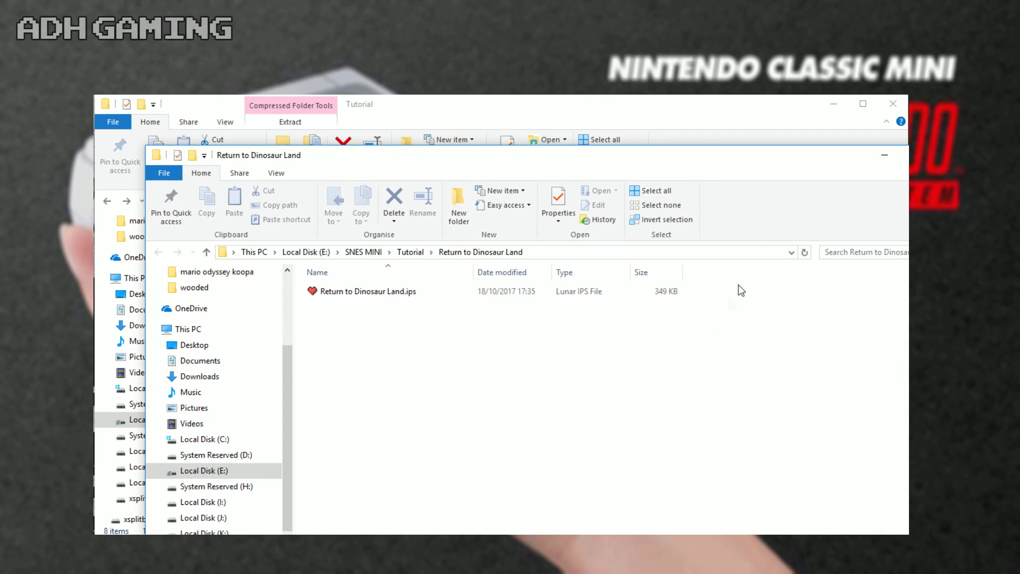
pyautogui.moveTo(770, 160); pyautogui.dragTo(581, 189)
pyautogui.click(745, 187)
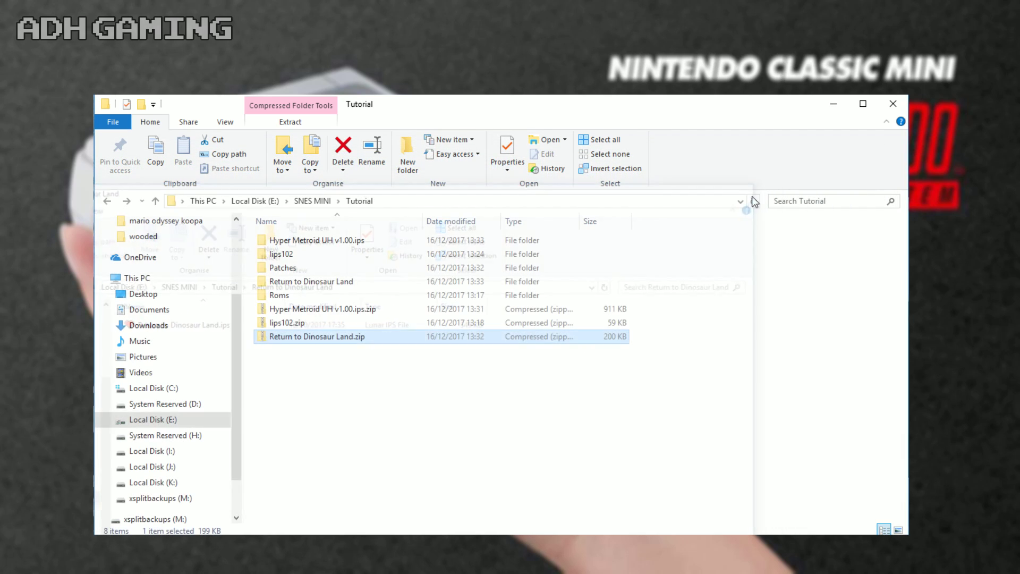
pyautogui.click(466, 413)
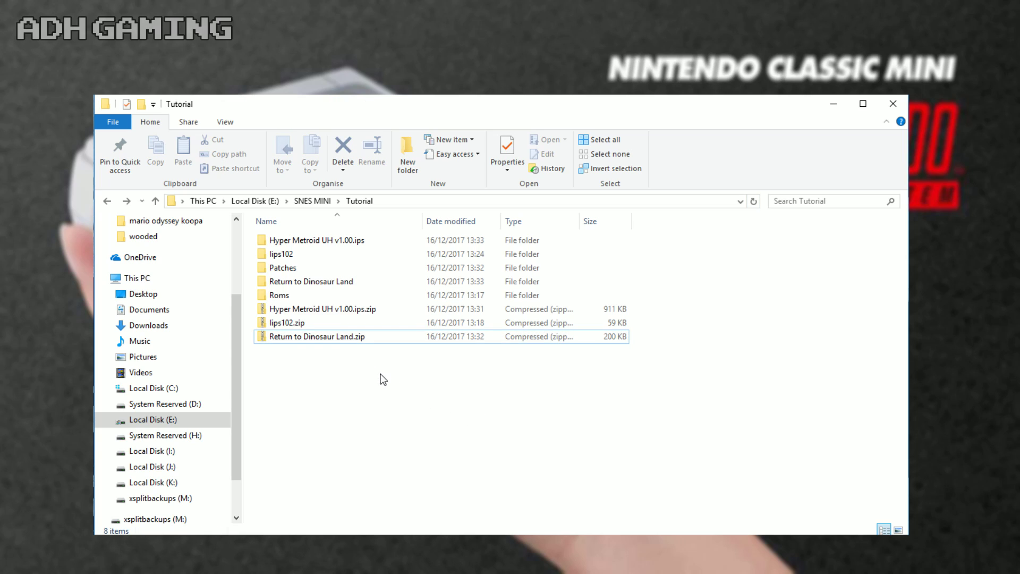
# - Delete the Return to Dinosaur Land, lips102.zip and Hyper Metroid zip archives
pyautogui.click(320, 339)
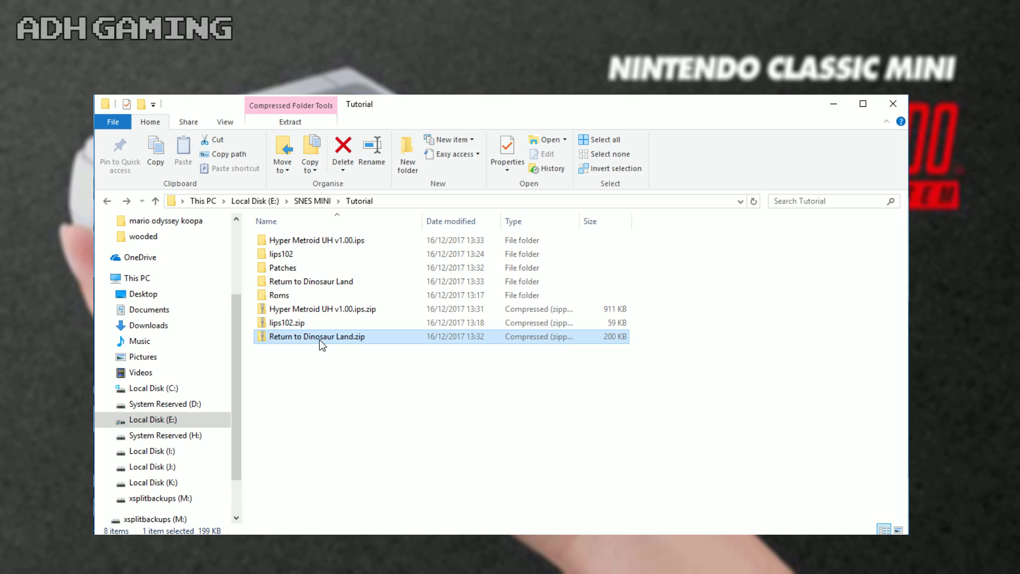
pyautogui.press('Delete')
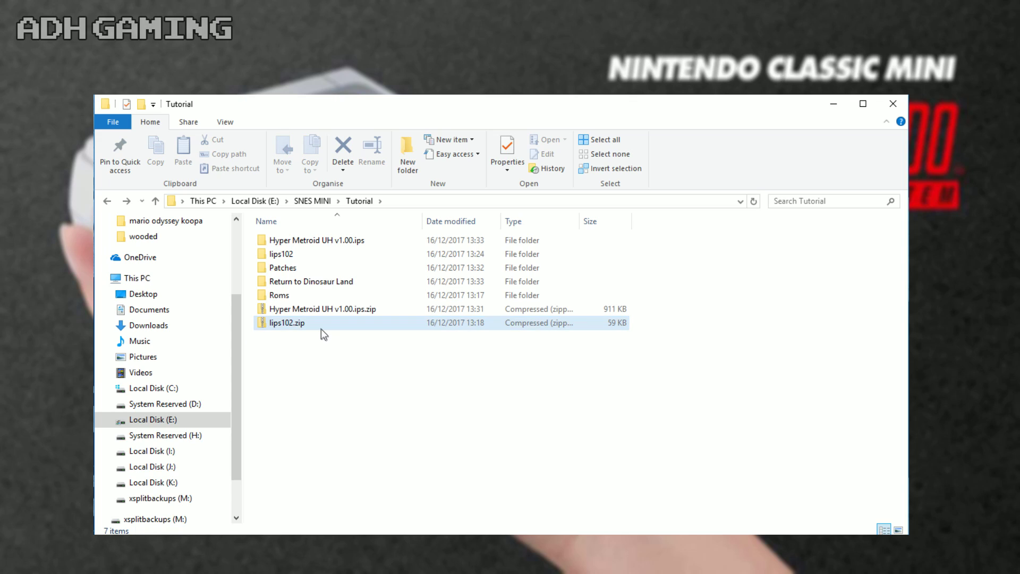
pyautogui.click(320, 326)
pyautogui.press('Delete')
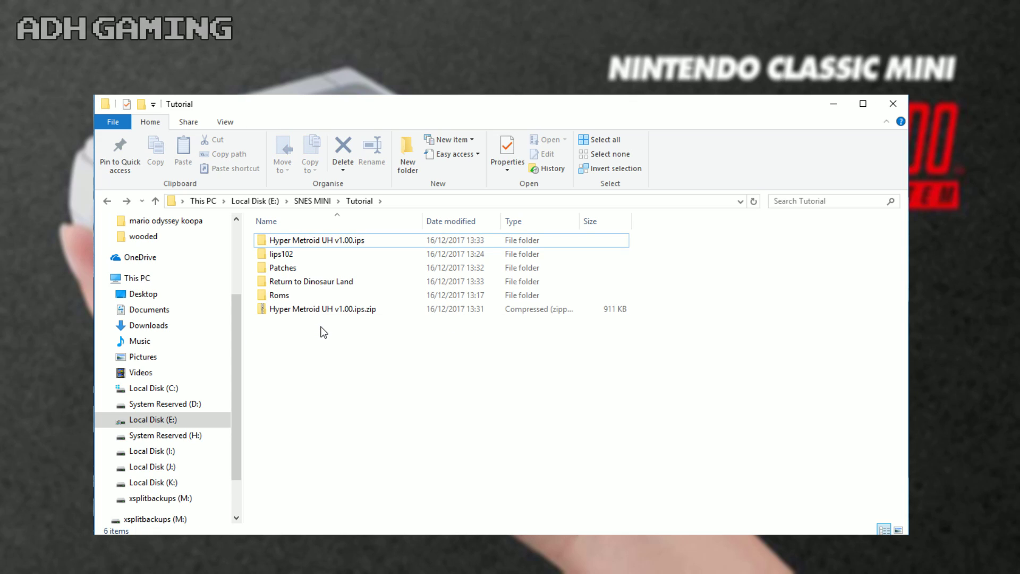
pyautogui.click(322, 309)
pyautogui.press('Delete')
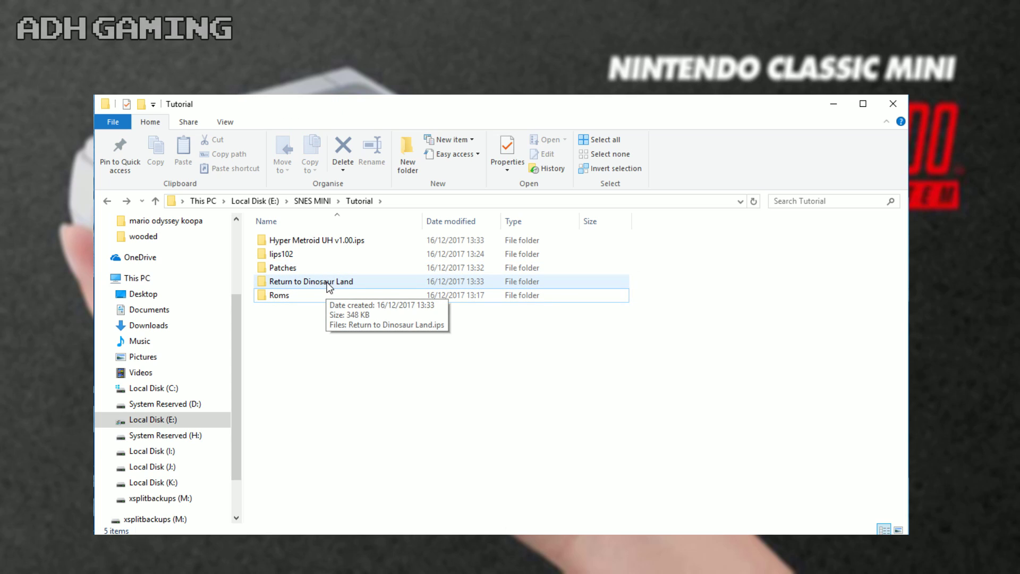
# - Move Return to Dinosaur Land.ips into the Patches folder
pyautogui.doubleClick(328, 284)
pyautogui.rightClick(311, 242)
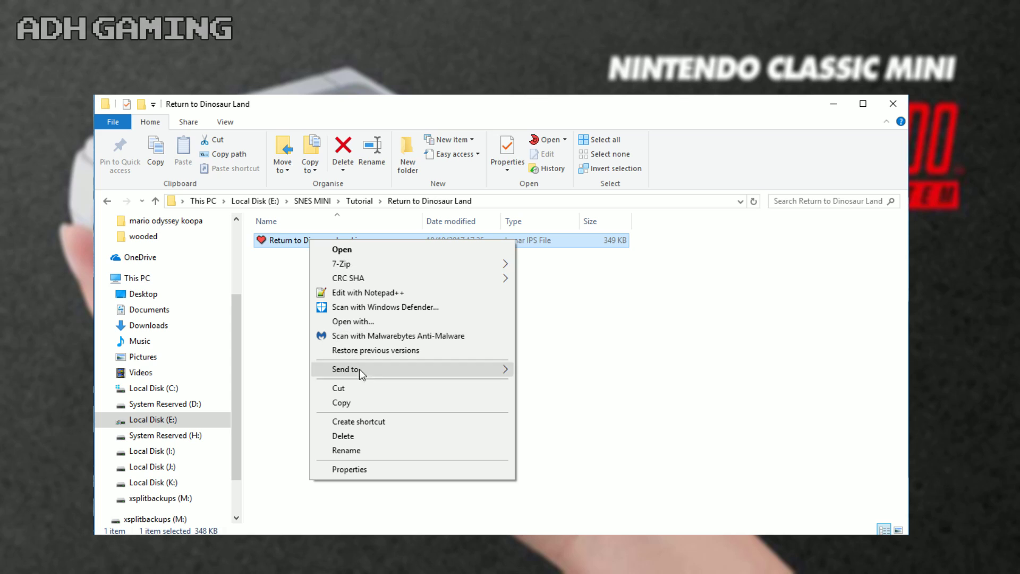
pyautogui.click(364, 391)
pyautogui.click(360, 201)
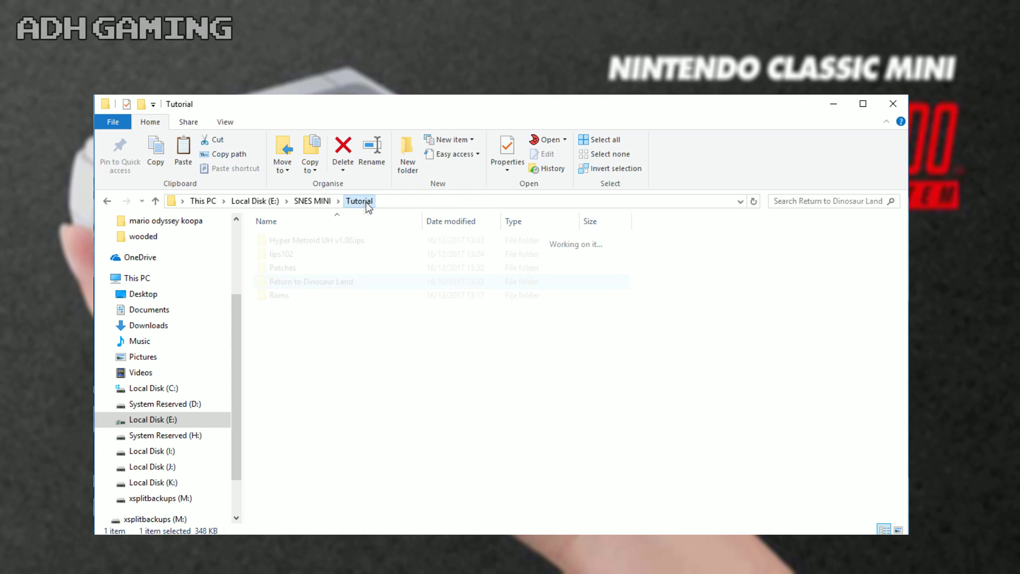
pyautogui.doubleClick(289, 266)
pyautogui.rightClick(327, 290)
pyautogui.click(403, 382)
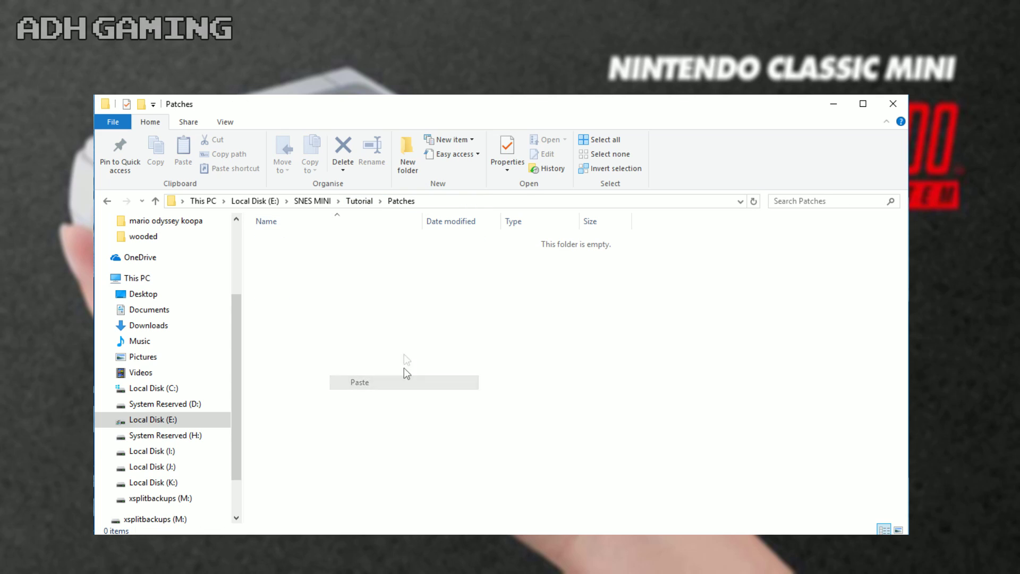
# - Move the Hyper Metroid UH v1.00 .ips patch into the Patches folder
pyautogui.click(359, 201)
pyautogui.doubleClick(312, 239)
pyautogui.click(310, 240)
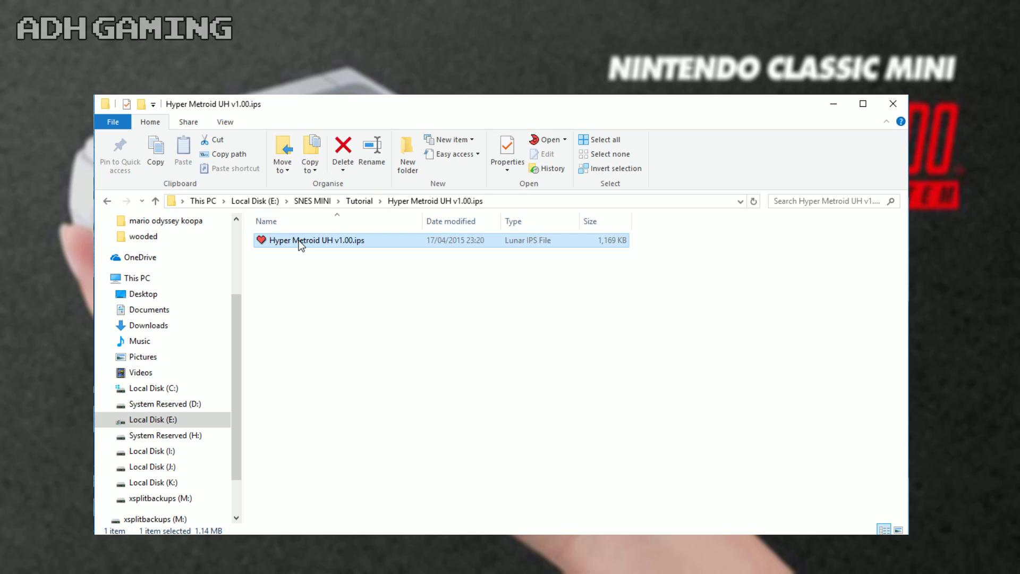
pyautogui.rightClick(300, 239)
pyautogui.click(356, 390)
pyautogui.click(360, 201)
pyautogui.click(327, 269)
pyautogui.doubleClick(327, 269)
pyautogui.rightClick(335, 301)
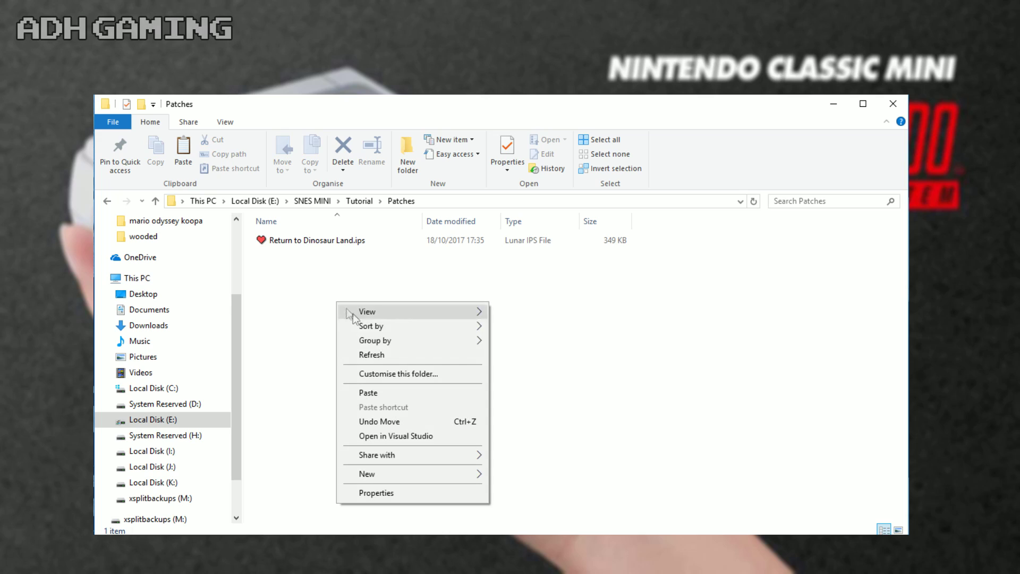
pyautogui.click(384, 388)
# - Launch Lunar IPS from the lips102 folder
pyautogui.click(355, 201)
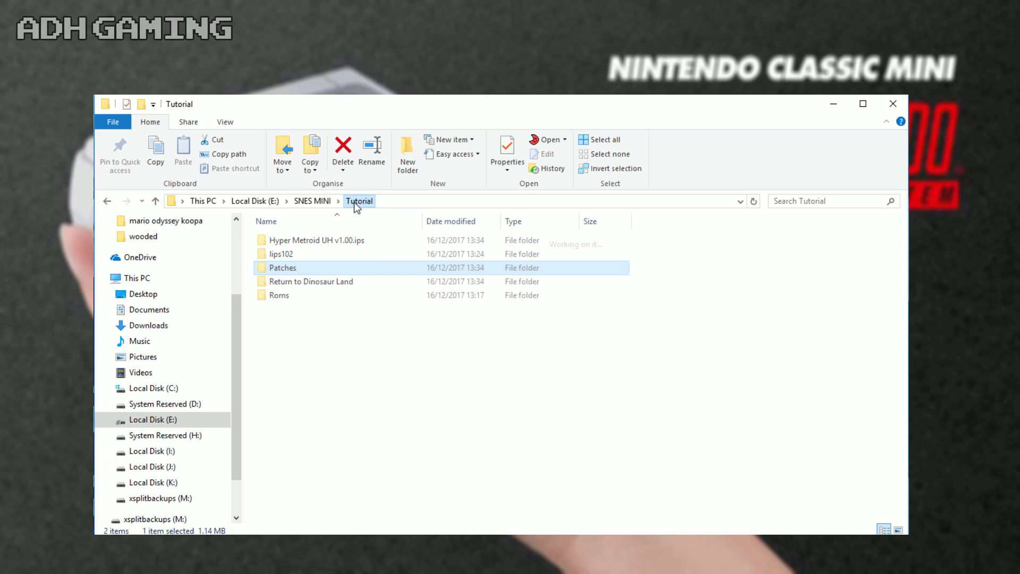
pyautogui.doubleClick(317, 242)
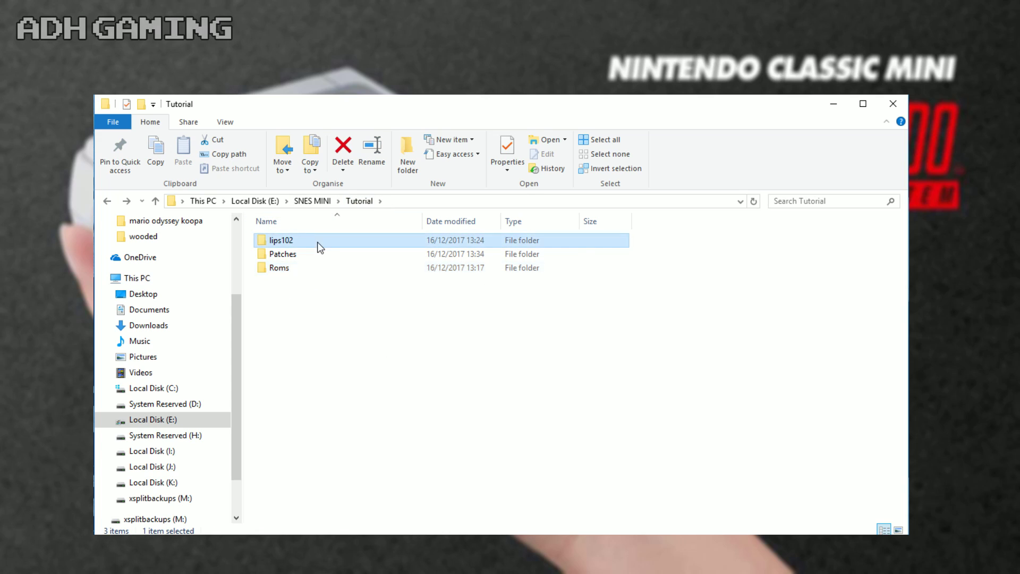
pyautogui.doubleClick(317, 241)
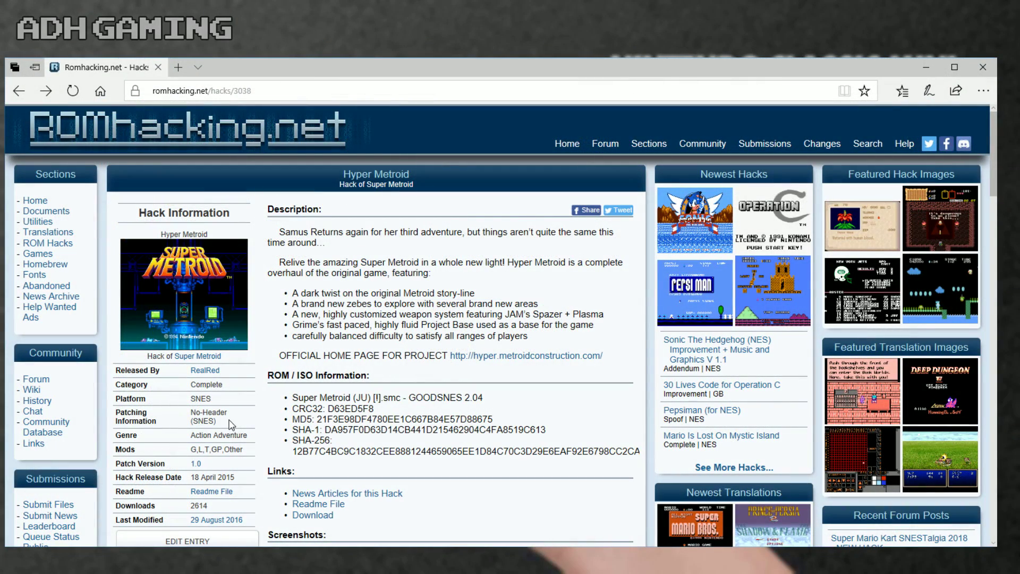
# - Apply Hyper Metroid UH v1.00.ips to Super Metroid1 (Unheadered).smc from the Roms folder
pyautogui.moveTo(234, 425)
pyautogui.mouseDown()
pyautogui.moveTo(187, 415)
pyautogui.moveTo(247, 426)
pyautogui.moveTo(218, 424)
pyautogui.mouseUp()
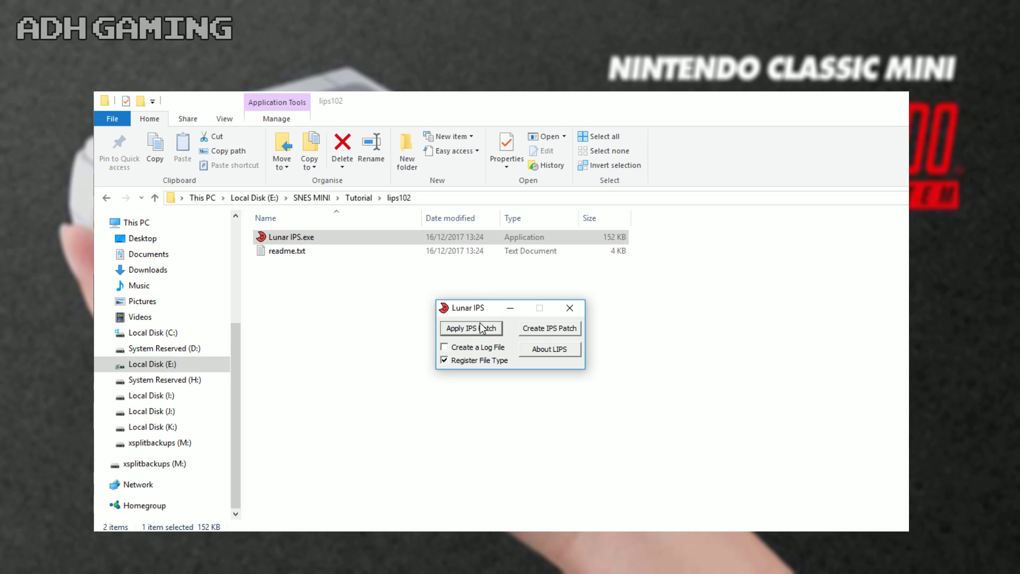
pyautogui.click(471, 329)
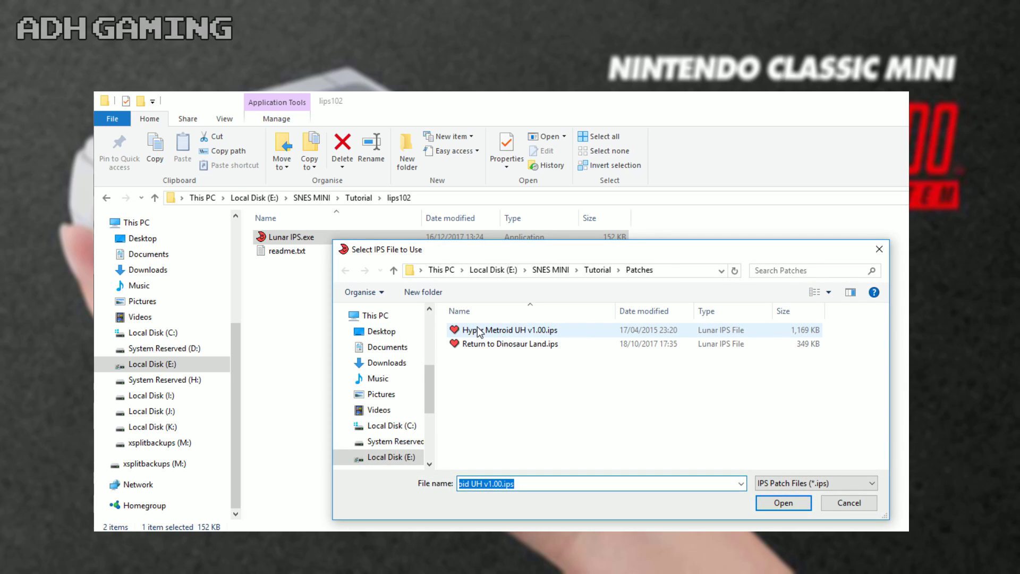
pyautogui.doubleClick(485, 330)
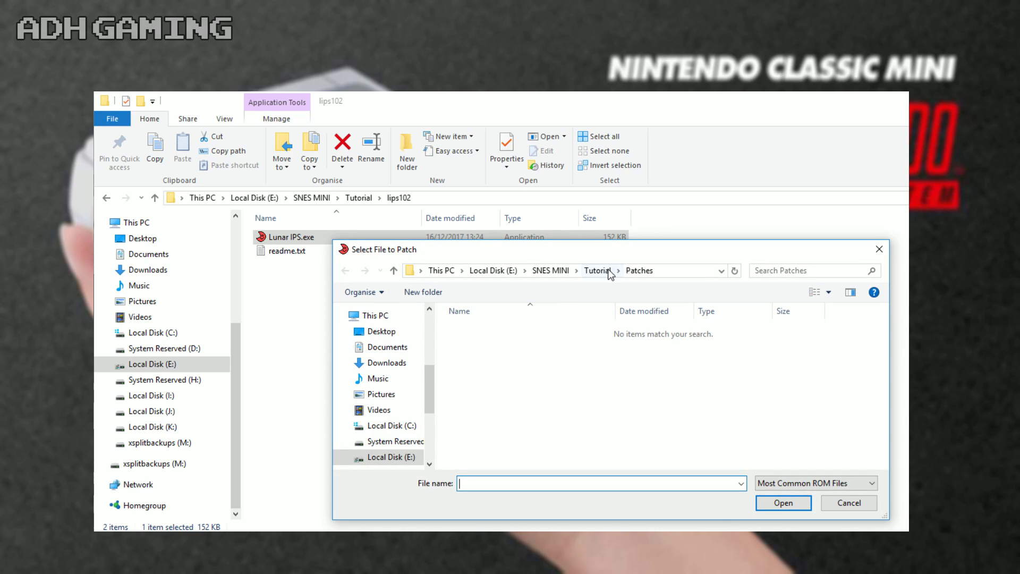
pyautogui.click(597, 271)
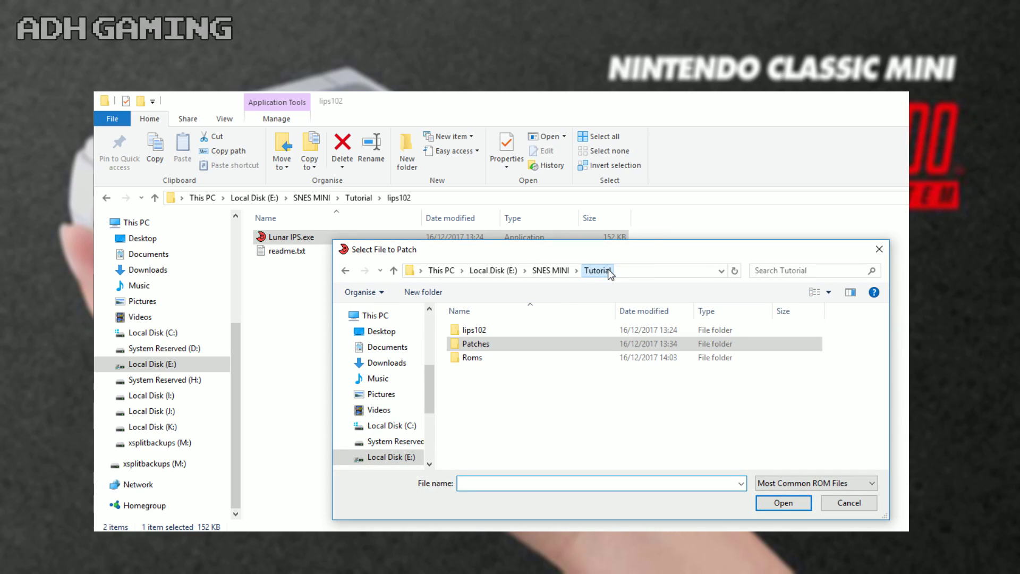
pyautogui.doubleClick(472, 357)
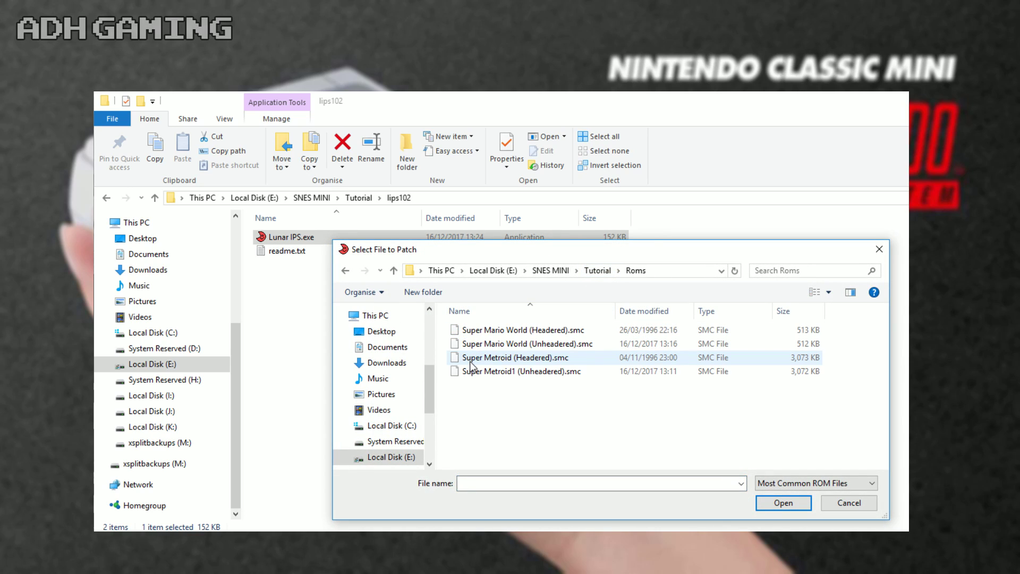
pyautogui.doubleClick(538, 371)
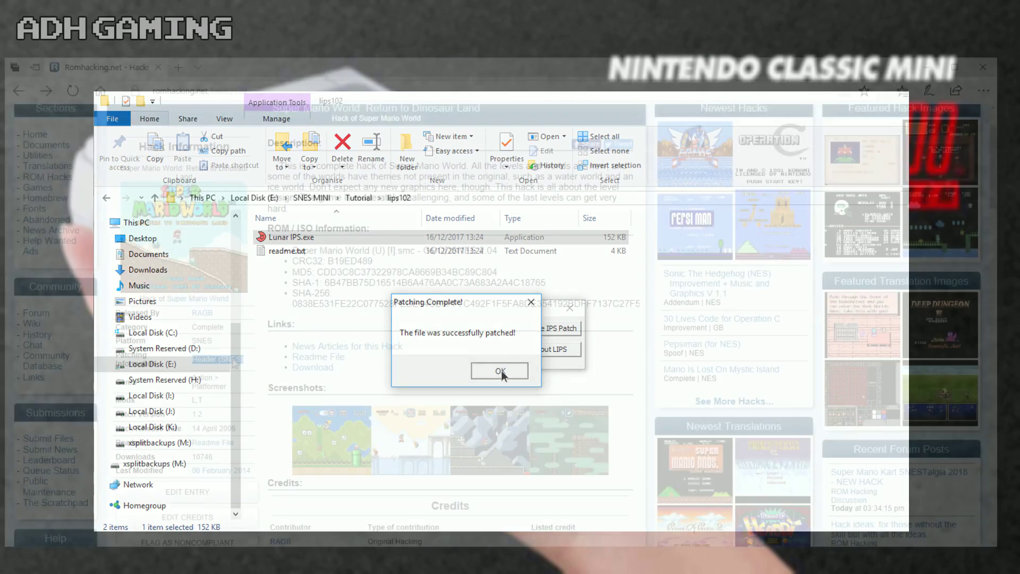
# - Patch Super Mario World (Headered).smc with Return to Dinosaur Land.ips, then exit Lunar IPS
pyautogui.click(501, 371)
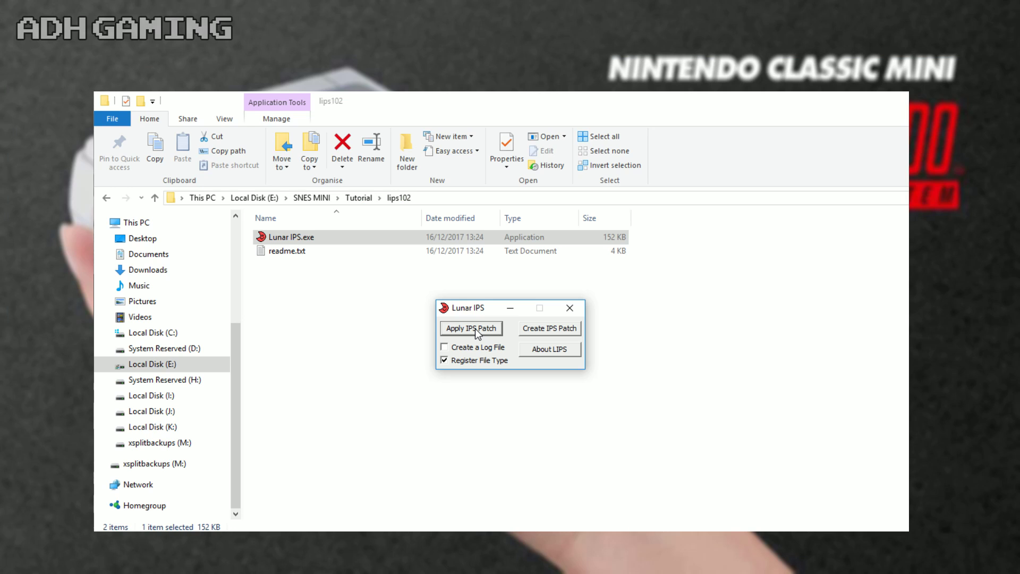
pyautogui.click(475, 328)
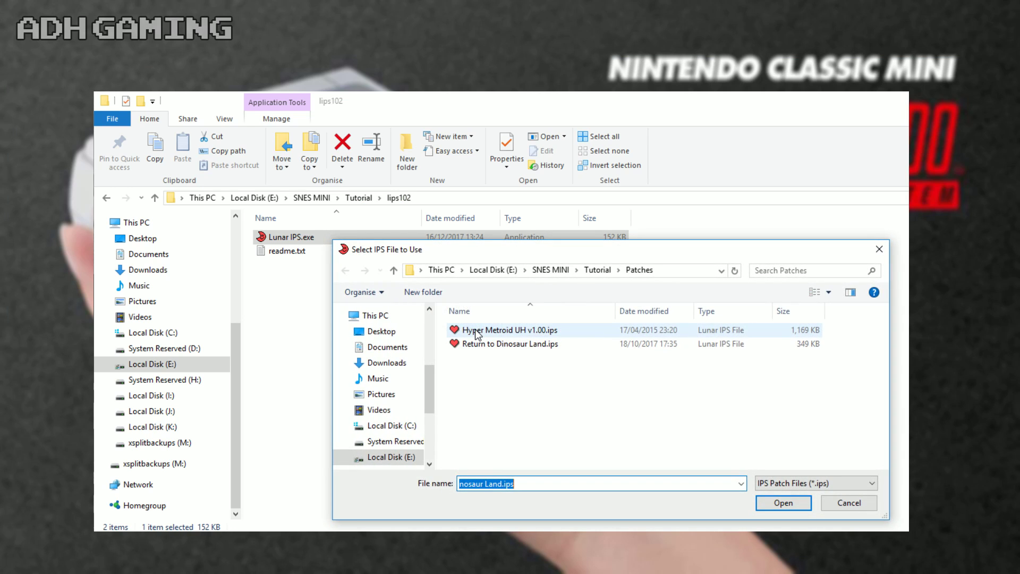
pyautogui.doubleClick(515, 344)
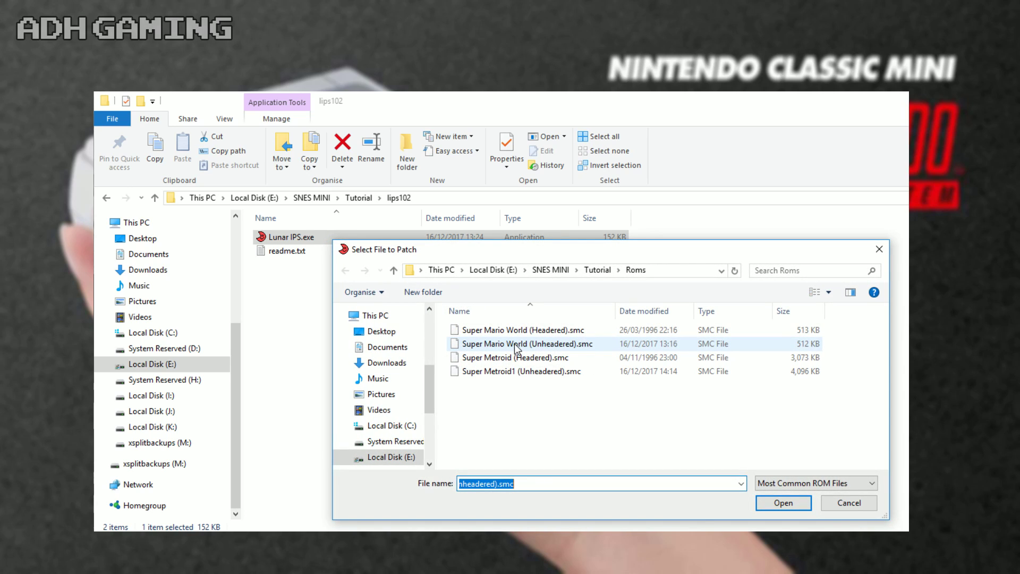
pyautogui.click(540, 328)
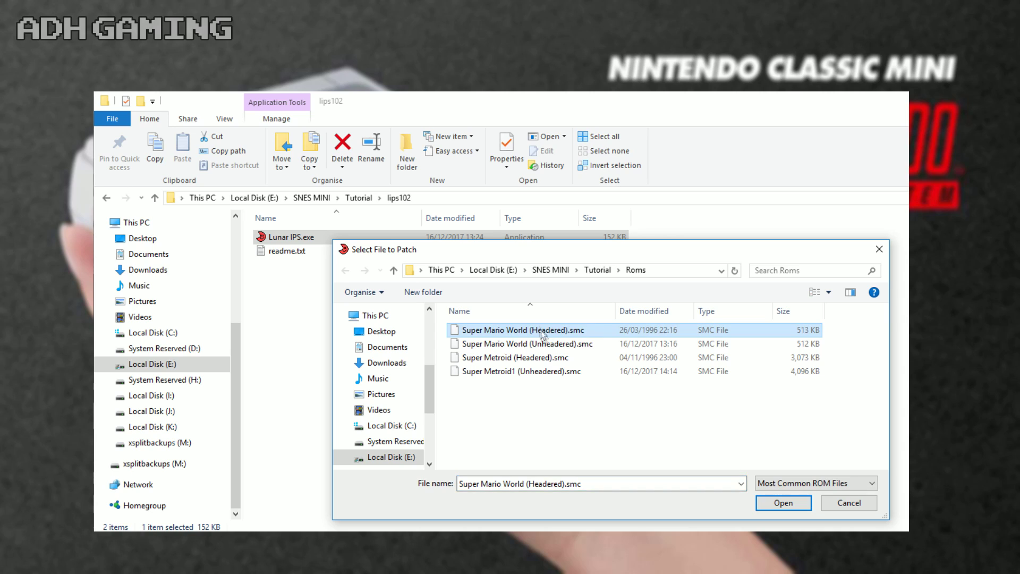
pyautogui.doubleClick(548, 334)
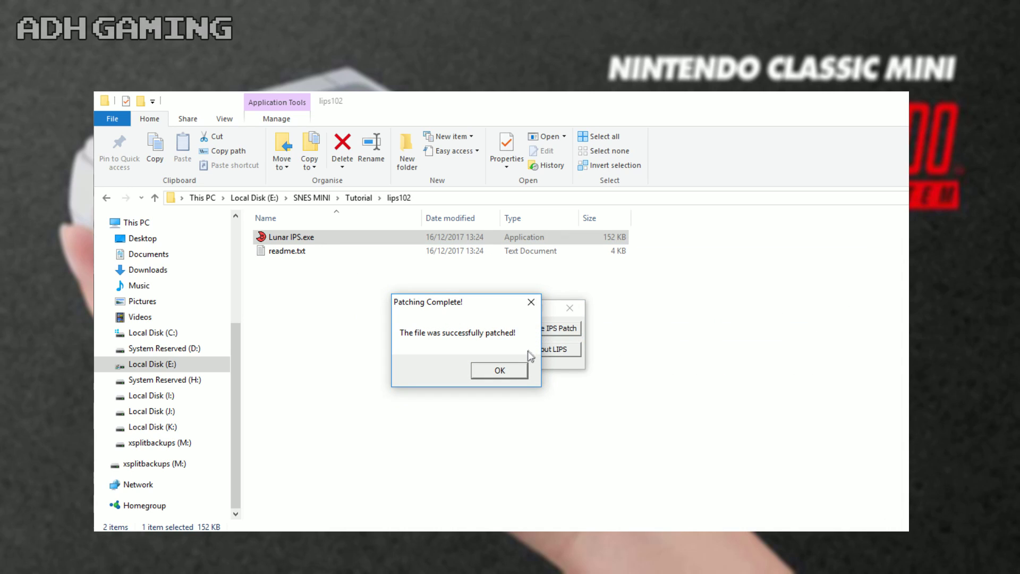
pyautogui.click(517, 371)
pyautogui.click(570, 308)
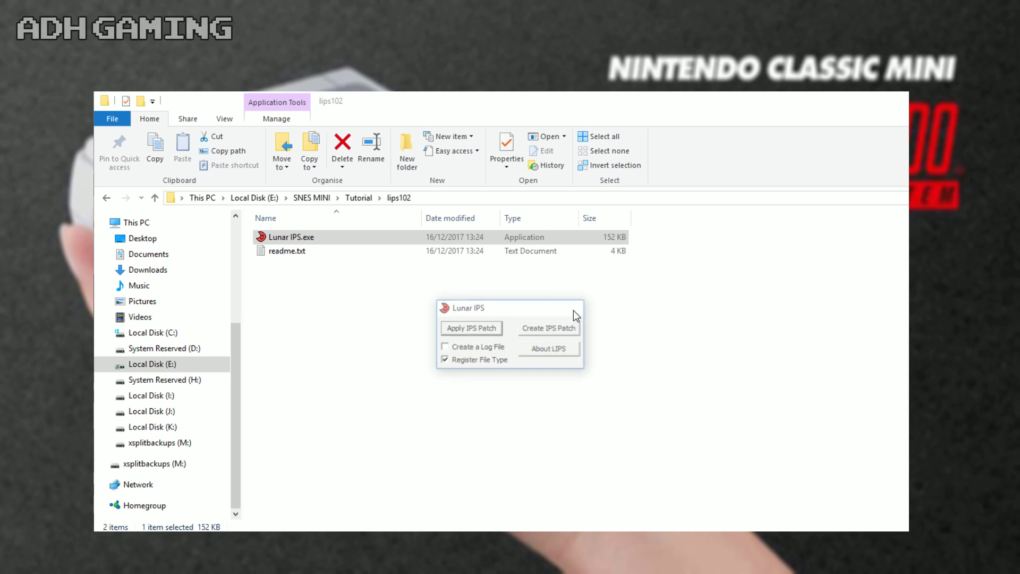
# - Go up to the Tutorial folder and open its Roms subfolder
pyautogui.click(358, 198)
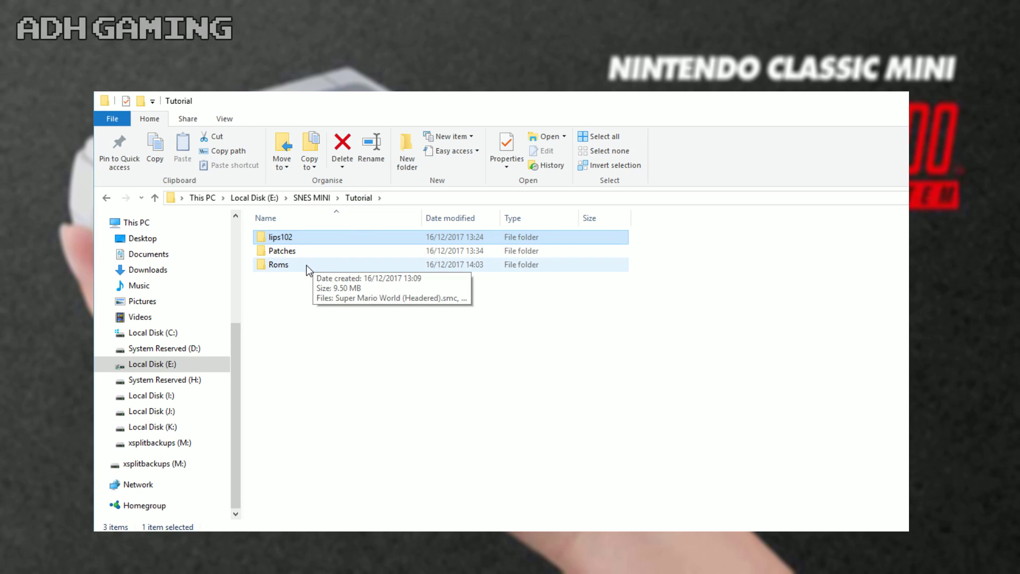
pyautogui.doubleClick(310, 264)
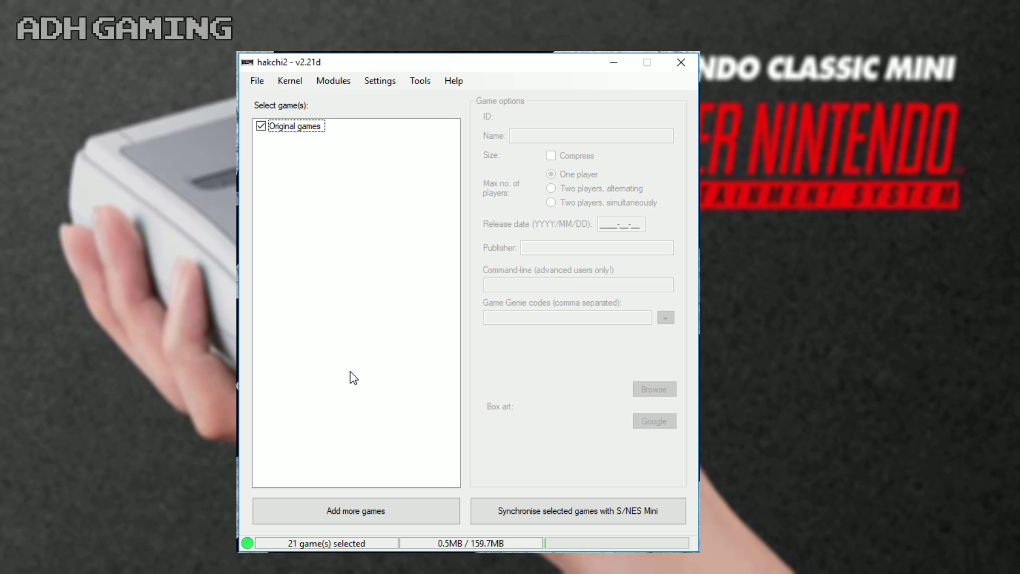
# - Add Super Mario World (Headered).smc and Super Metroid (Unheadered).smc to hakchi2's game list
pyautogui.click(393, 519)
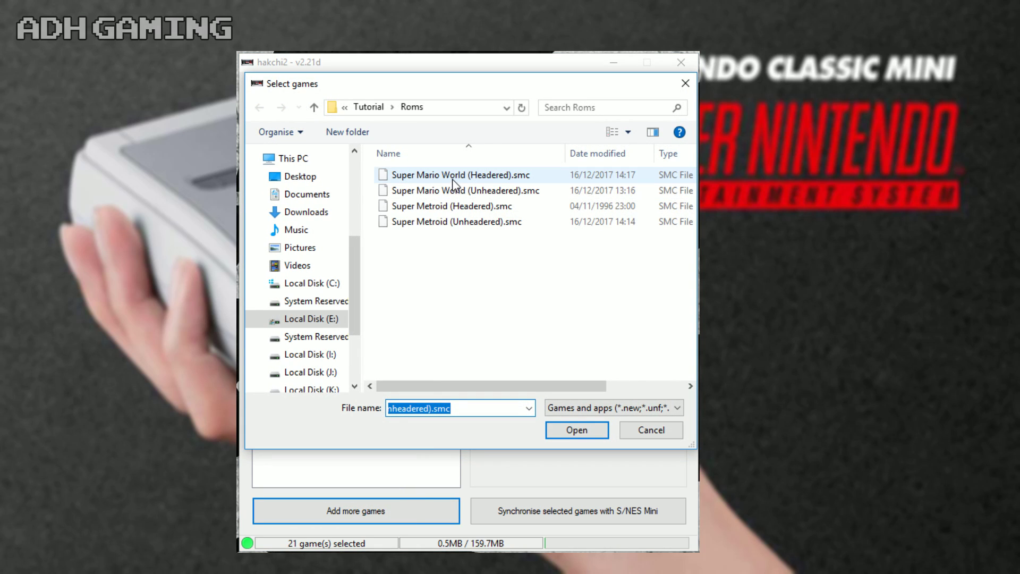
pyautogui.doubleClick(453, 180)
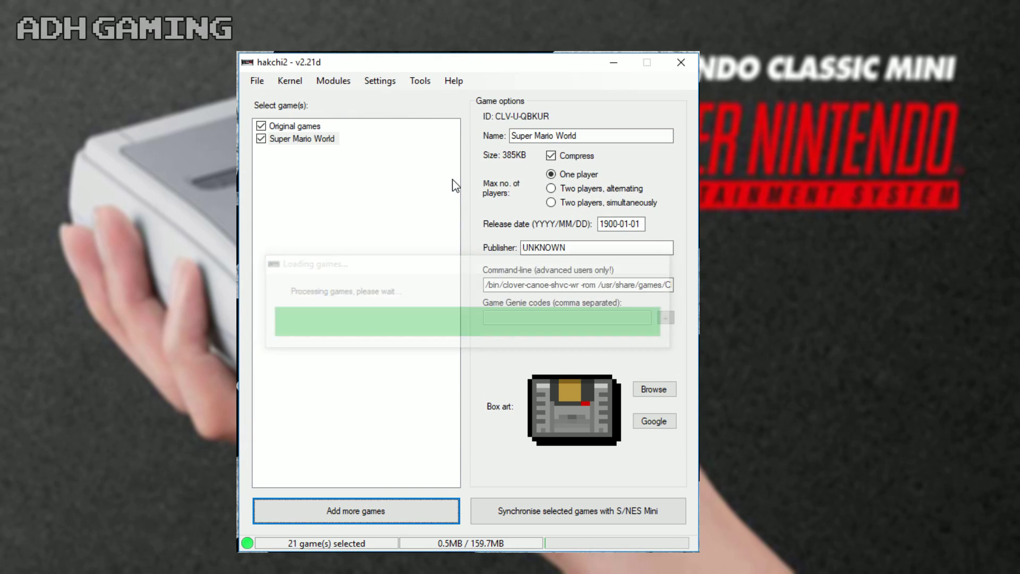
pyautogui.click(409, 515)
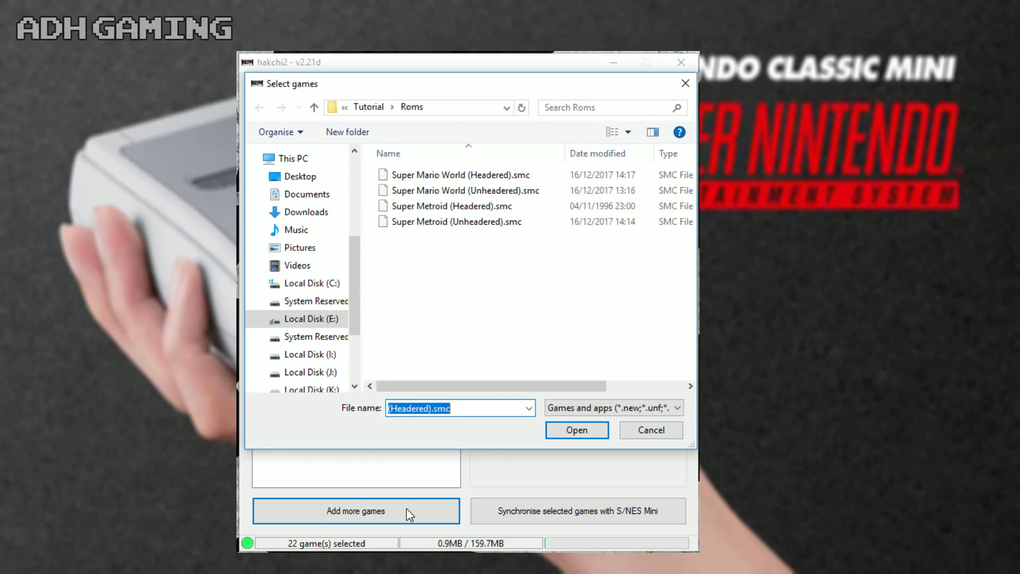
pyautogui.click(481, 224)
pyautogui.doubleClick(481, 224)
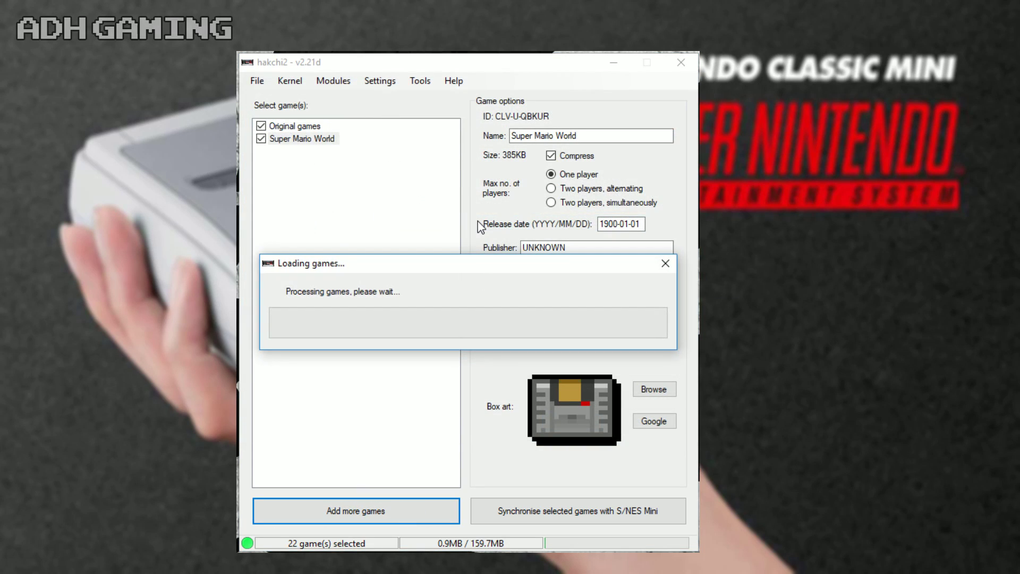
# - Rename the Super Mario World entry to 'Super Mario World: Return to Dinosaur Land'
pyautogui.click(314, 139)
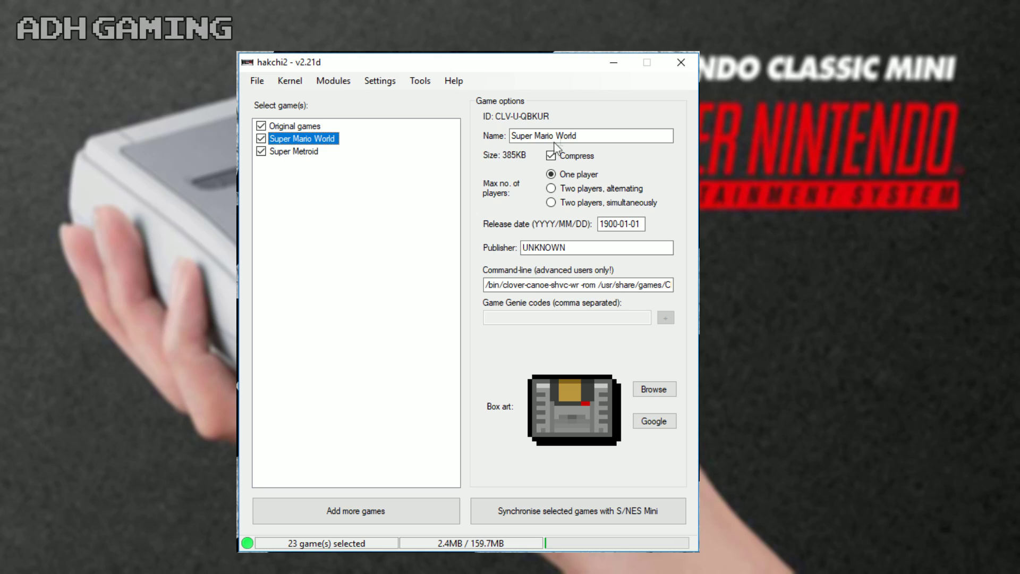
pyautogui.click(602, 136)
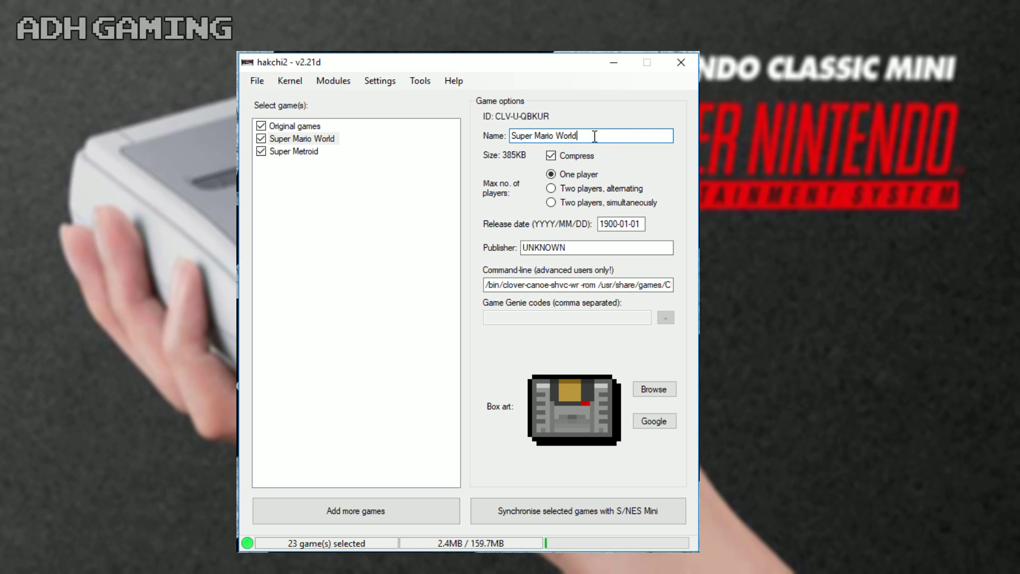
pyautogui.write(': Return to Dinosauyr')
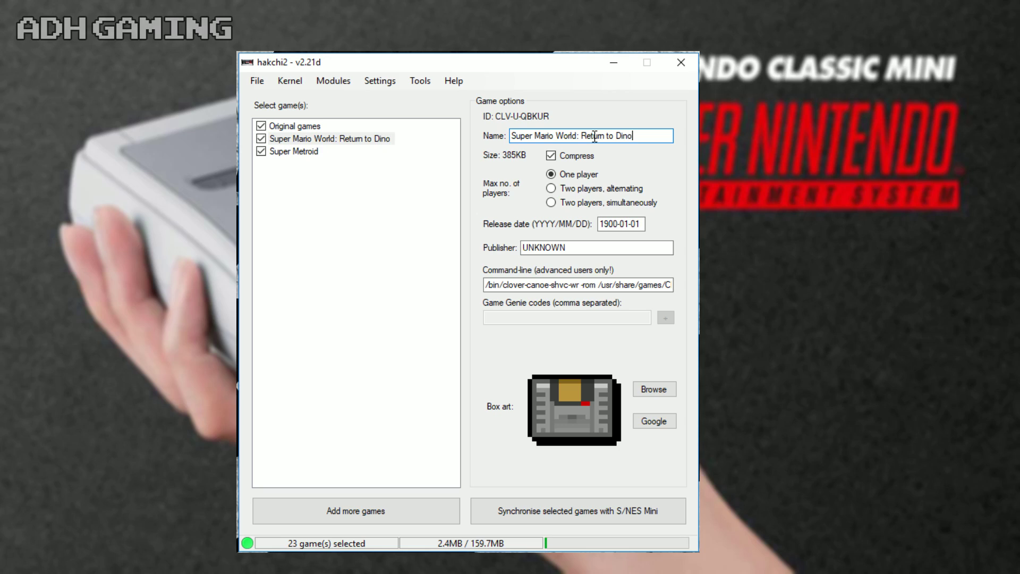
pyautogui.press('BackSpace')
pyautogui.press('BackSpace')
pyautogui.write('r Land')
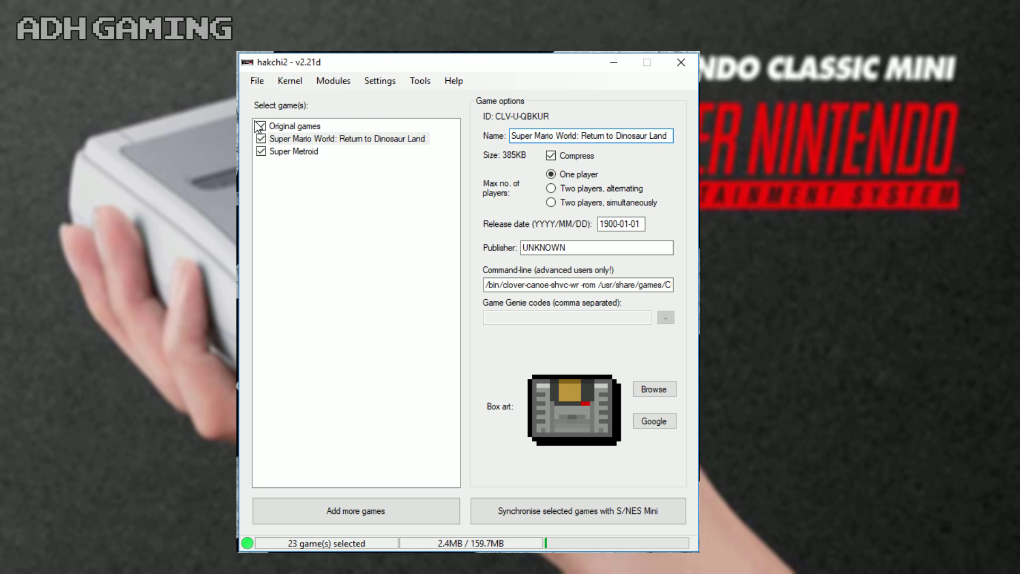
# - Rename the Super Metroid entry to 'Hyper Metroid'
pyautogui.click(284, 153)
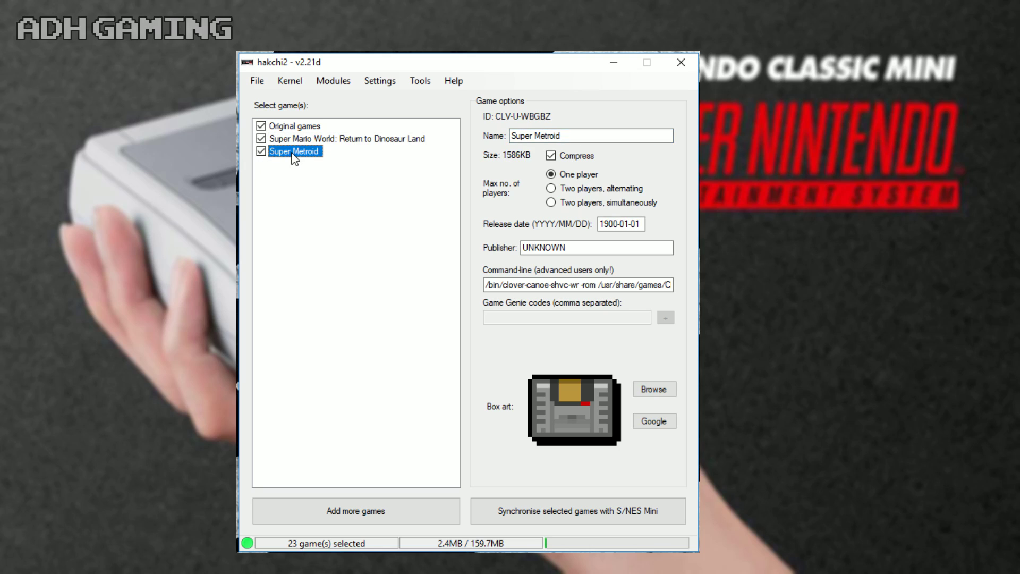
pyautogui.doubleClick(529, 135)
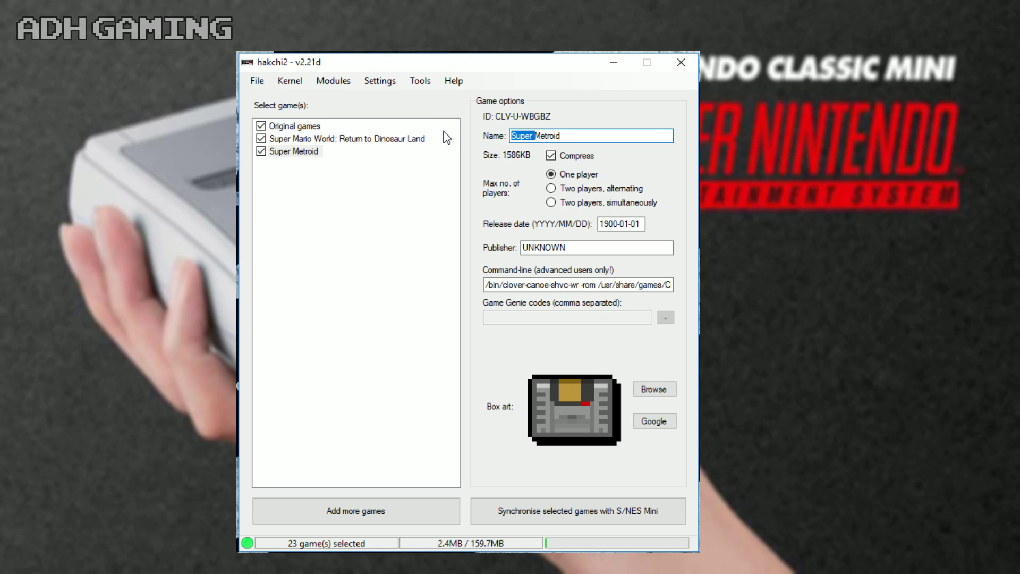
pyautogui.write('Hyper')
pyautogui.click(377, 314)
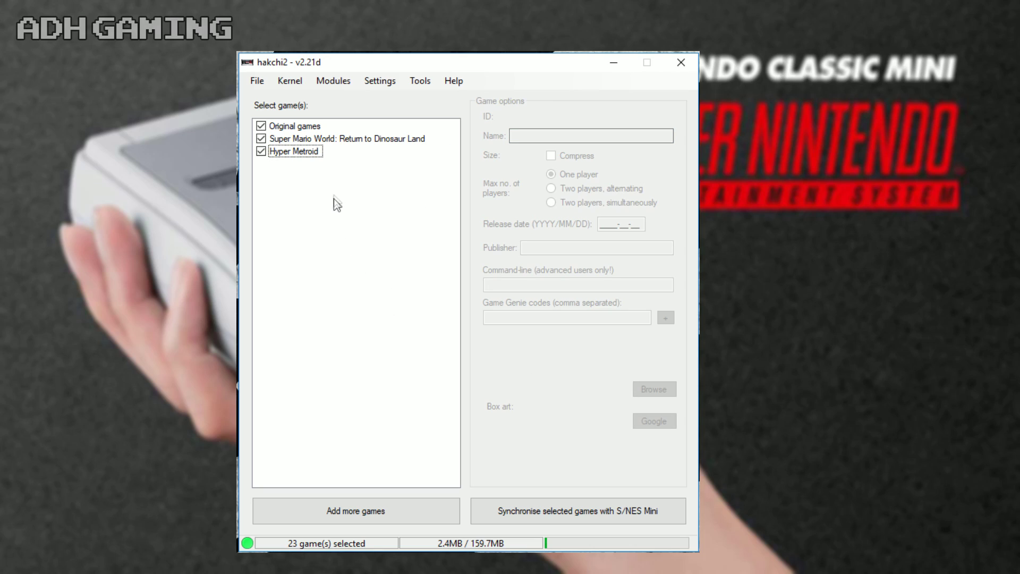
# - Download box art for both new games and sync the selected games to the SNES Mini
pyautogui.moveTo(341, 184); pyautogui.dragTo(298, 141)
pyautogui.rightClick(298, 140)
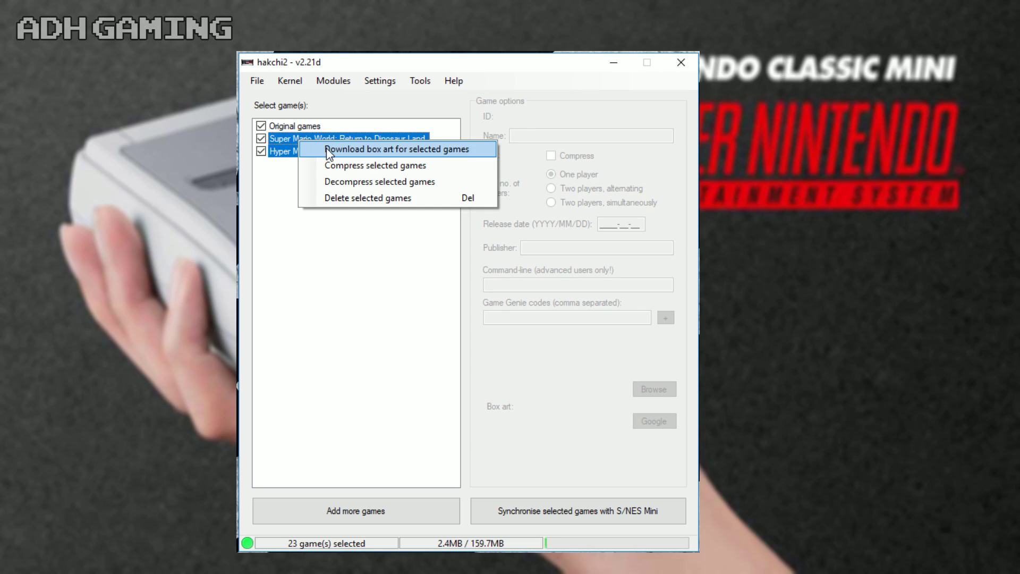
pyautogui.click(327, 148)
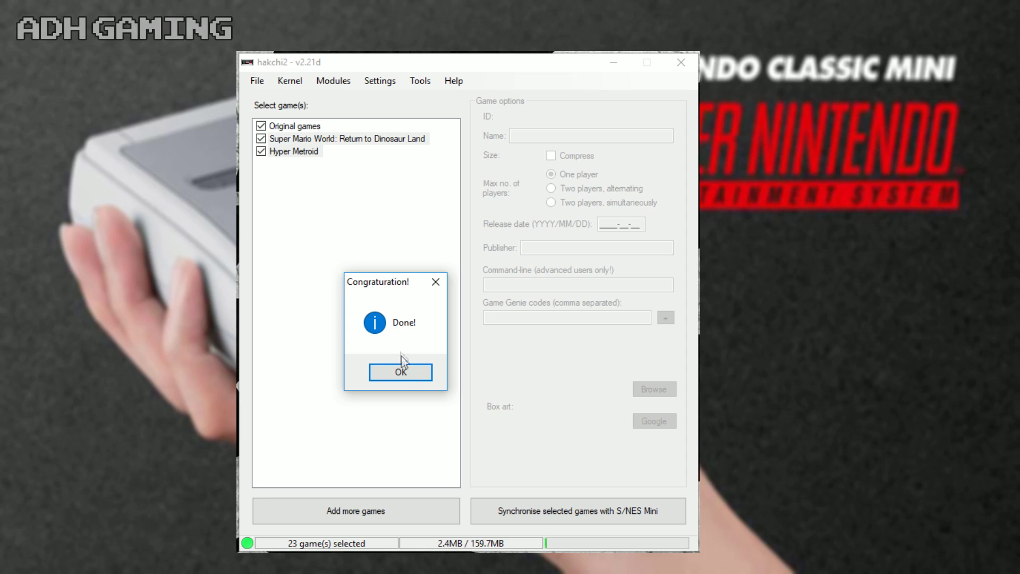
pyautogui.click(402, 355)
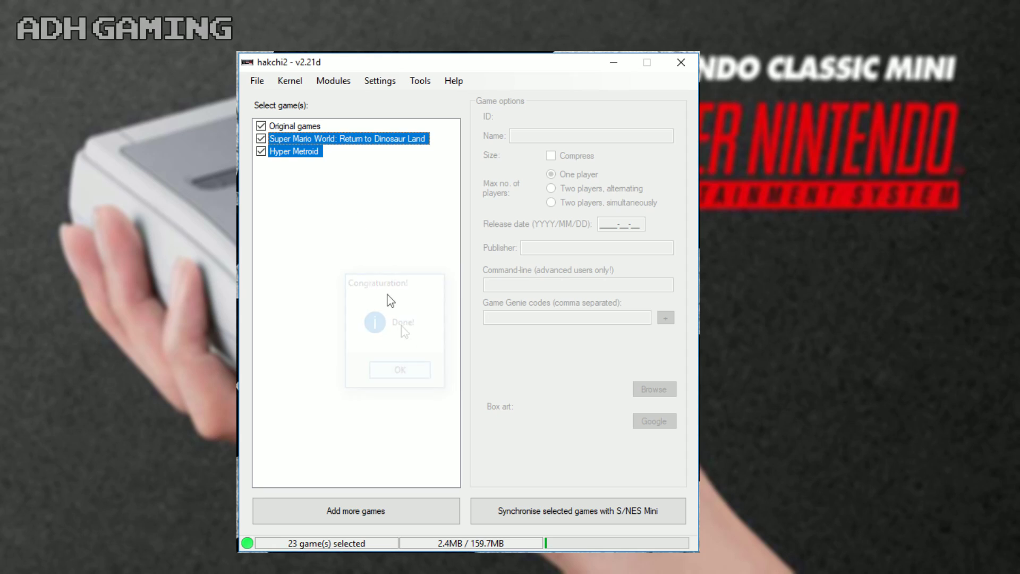
pyautogui.click(310, 152)
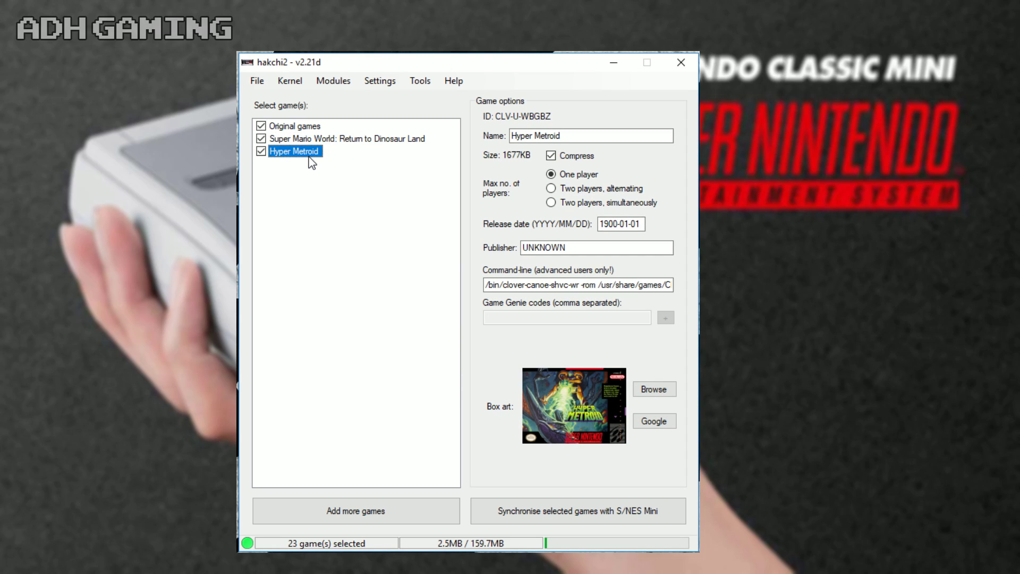
pyautogui.click(524, 514)
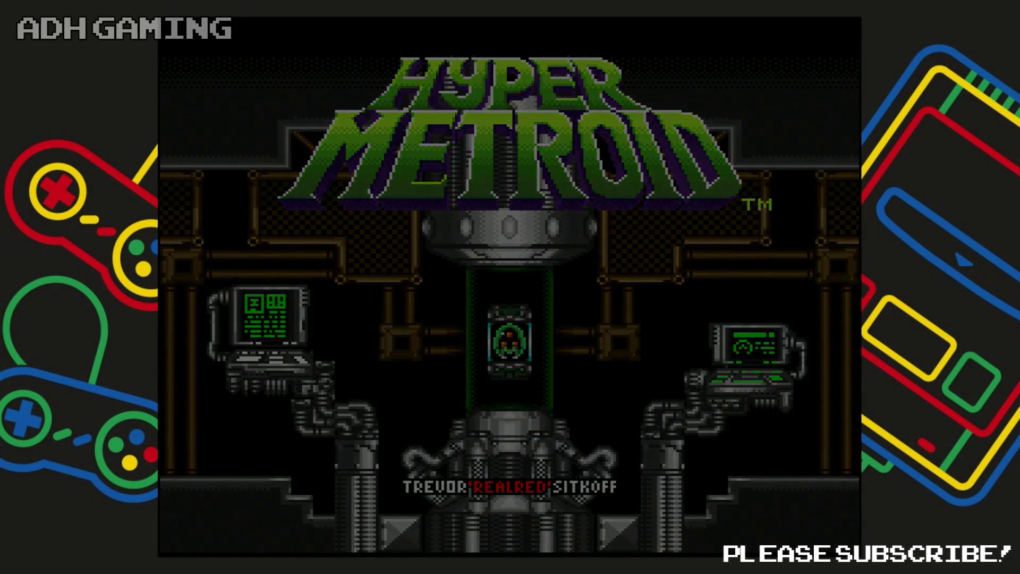
# - Start Hyper Metroid from the Samus A save file
pyautogui.press('Return')
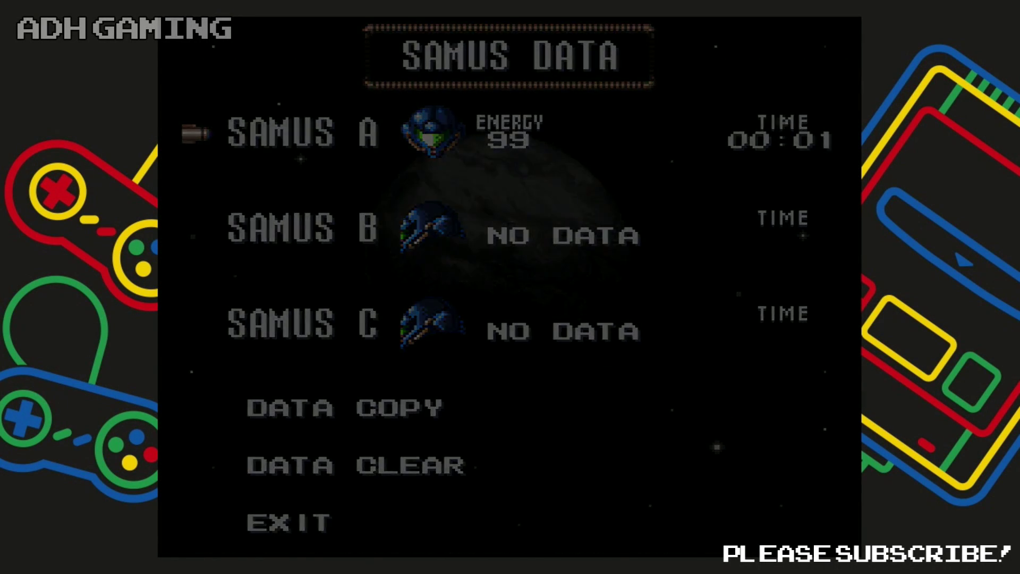